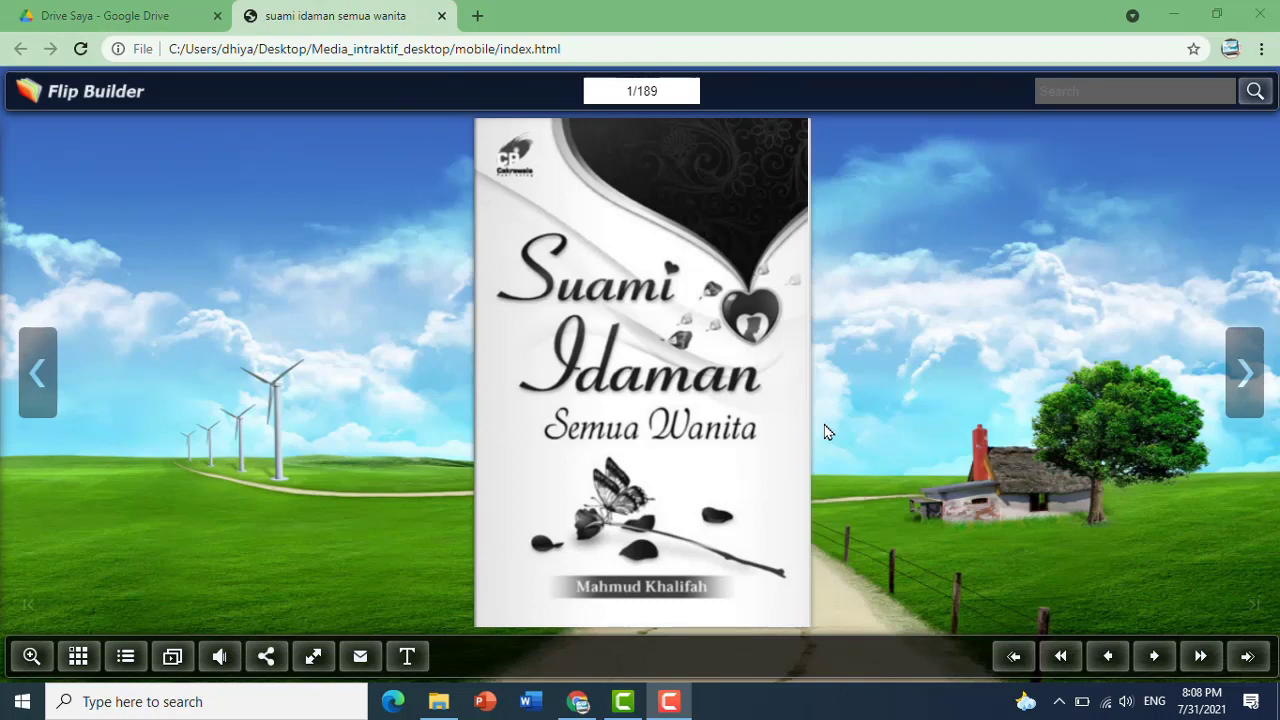
Step: Look through the local flipbook from its cover to the final pages and close it
click(689, 47)
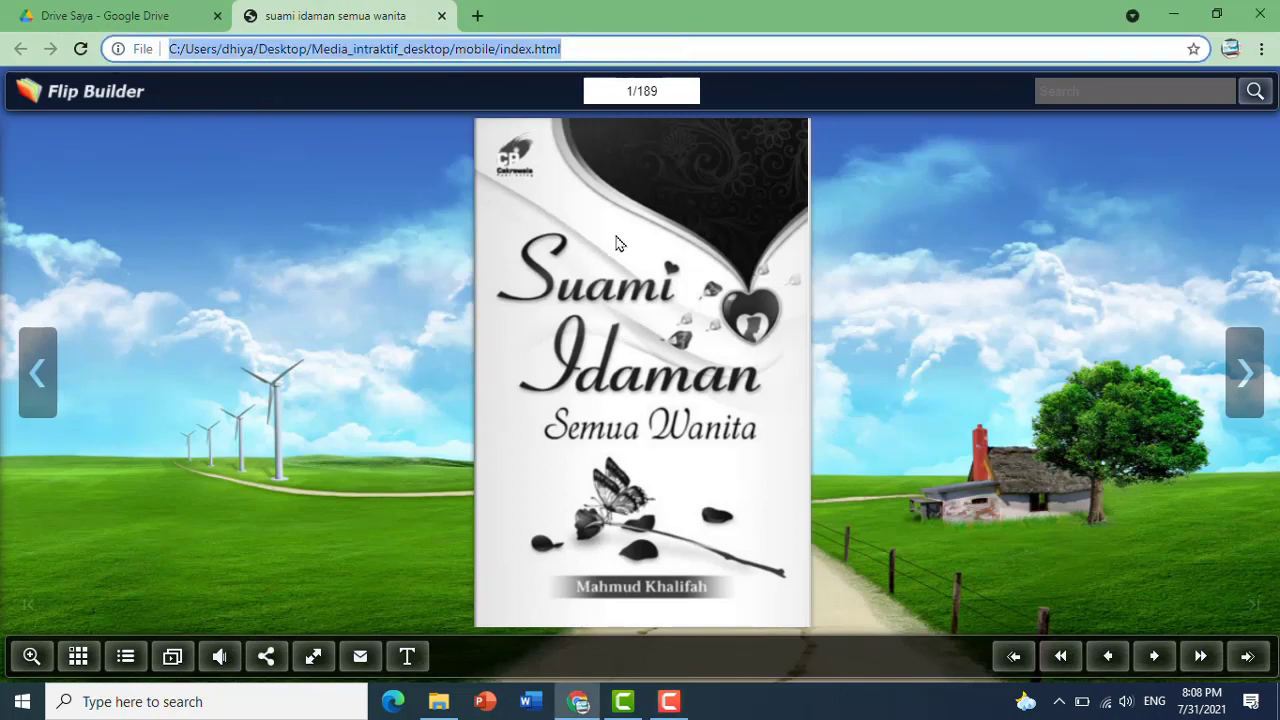
click(1244, 376)
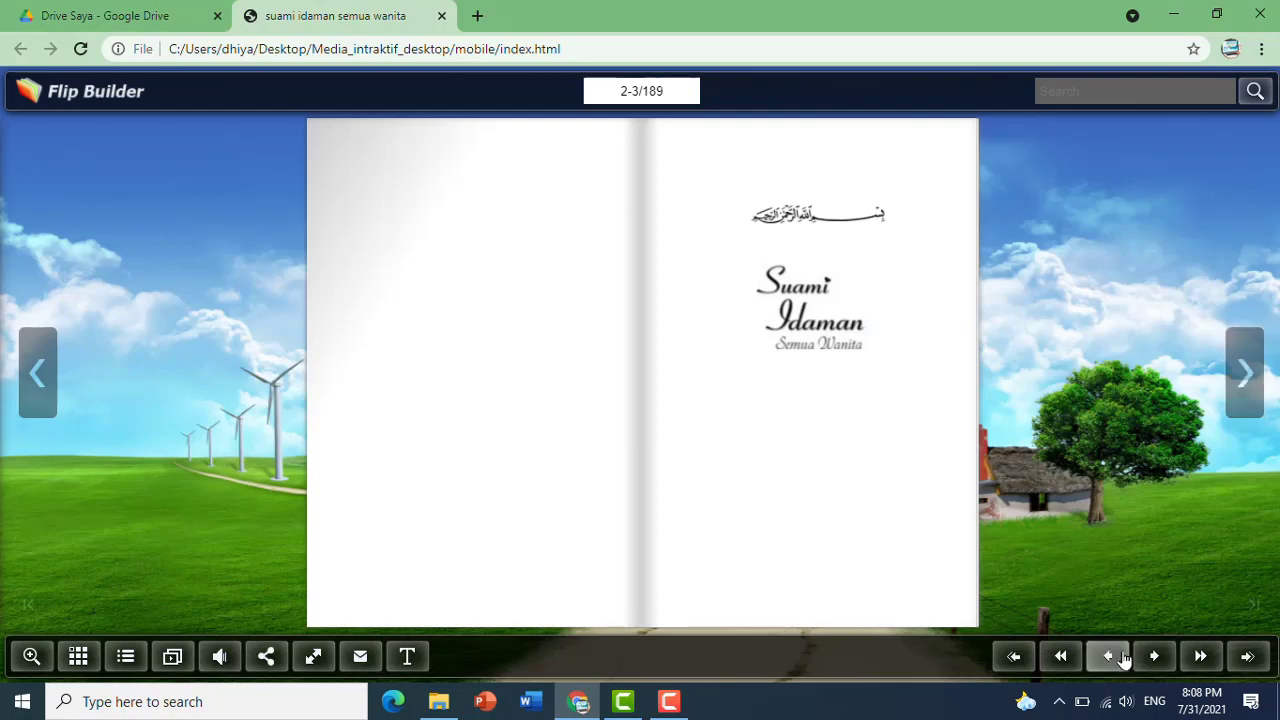
click(1201, 657)
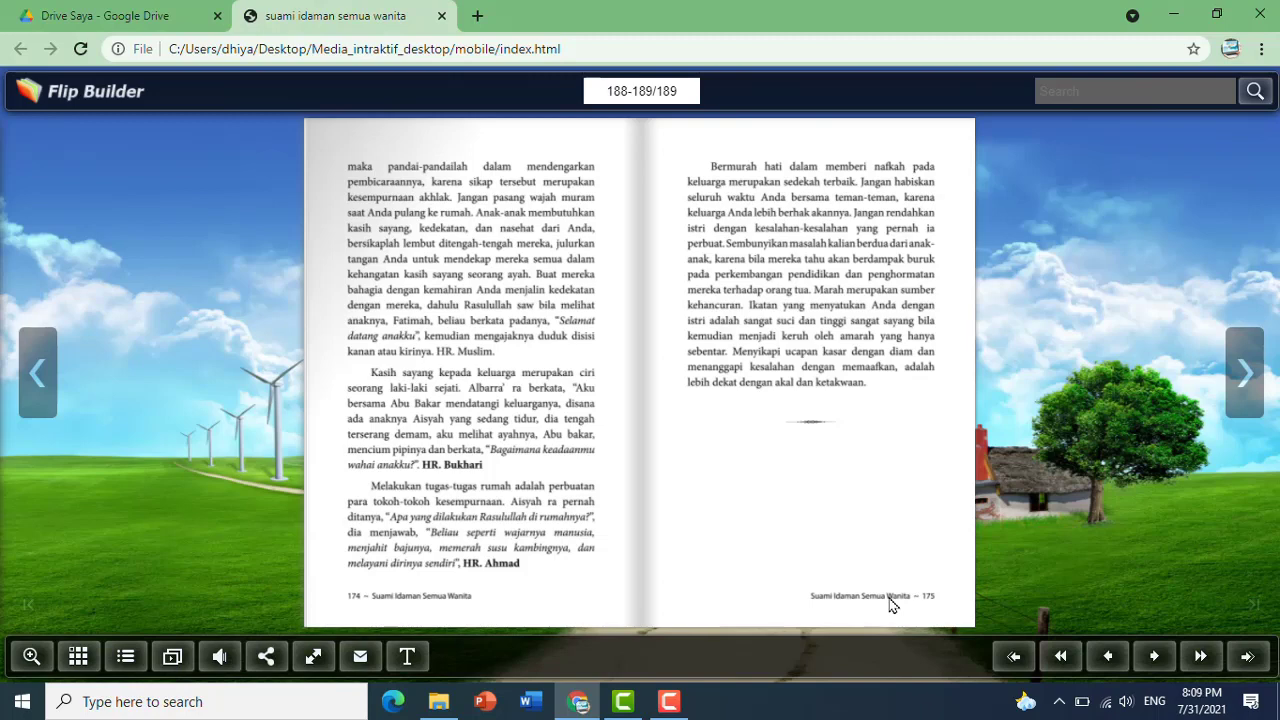
click(443, 17)
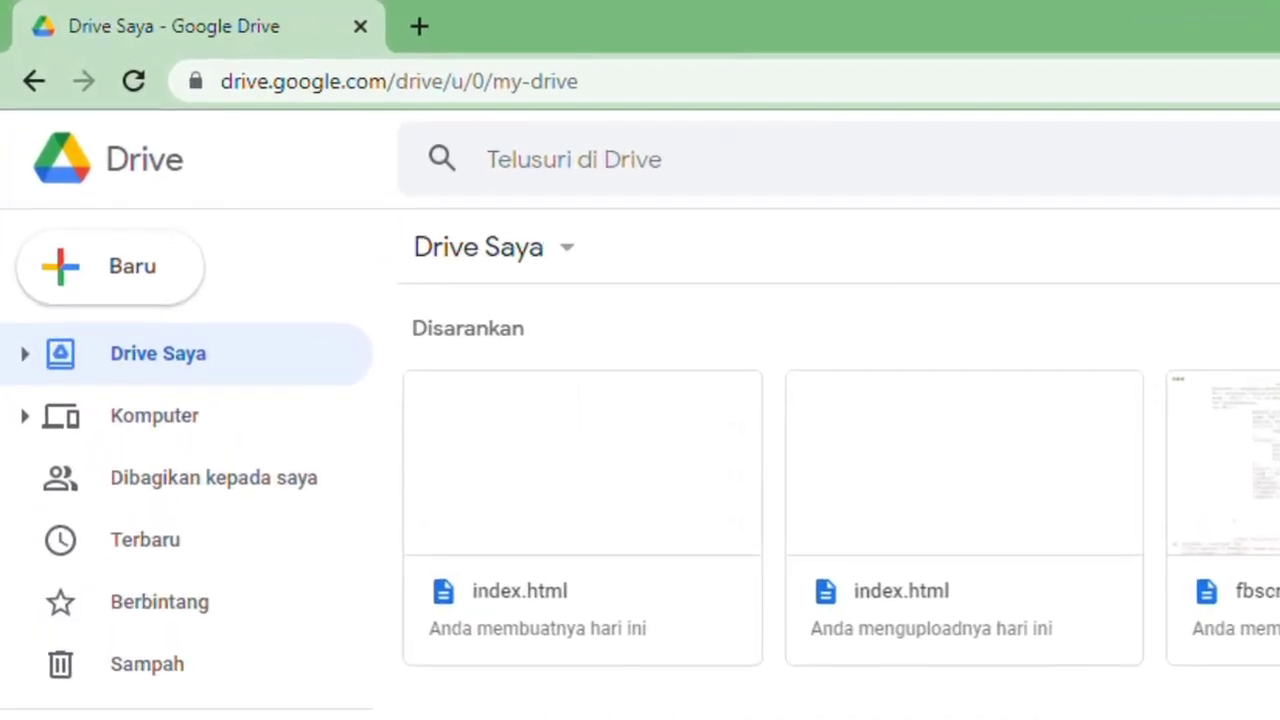
Step: Switch to File Explorer and place the Media_intraktif_desktop window fully in view over Google Drive
mouse_move(440, 712)
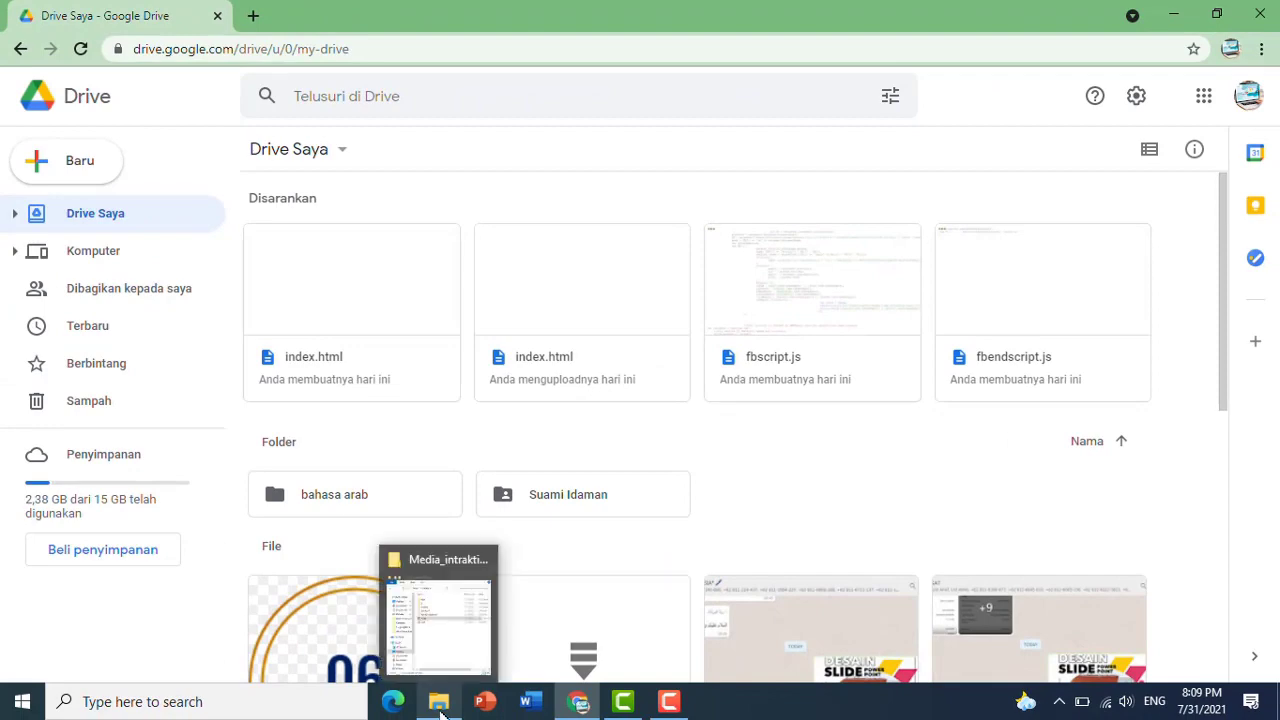
click(438, 615)
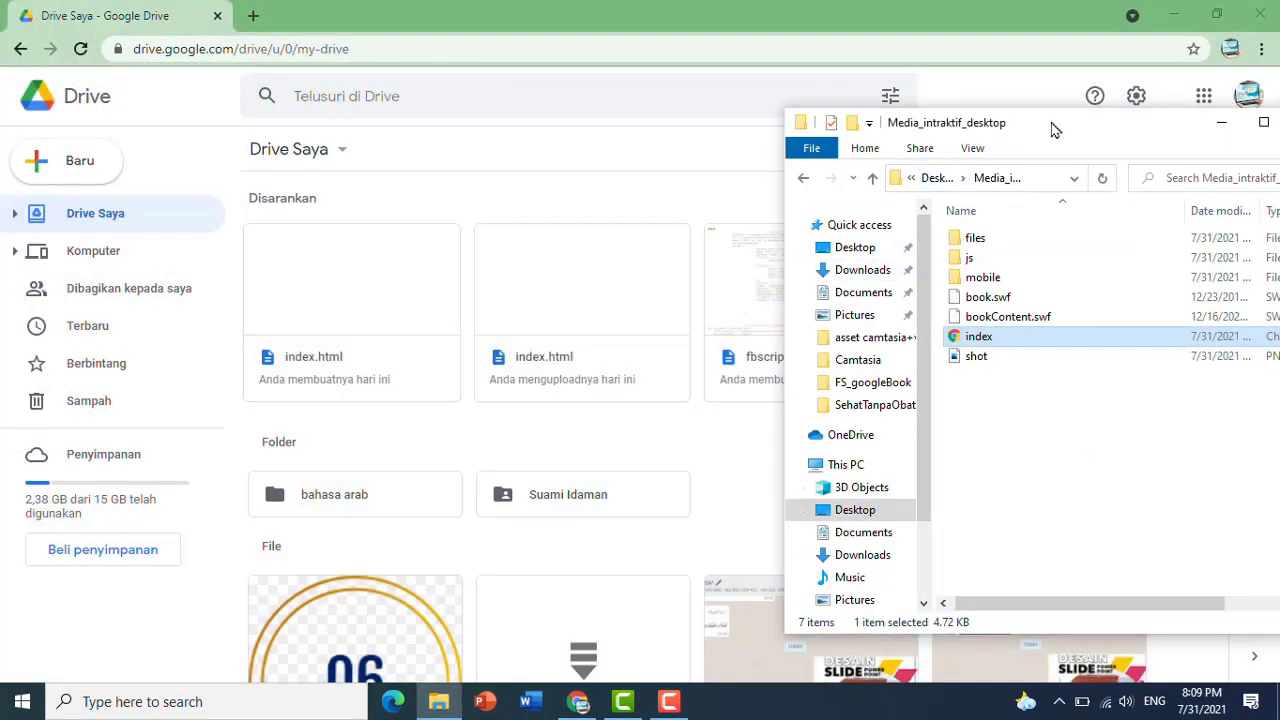
drag(1055, 126, 978, 82)
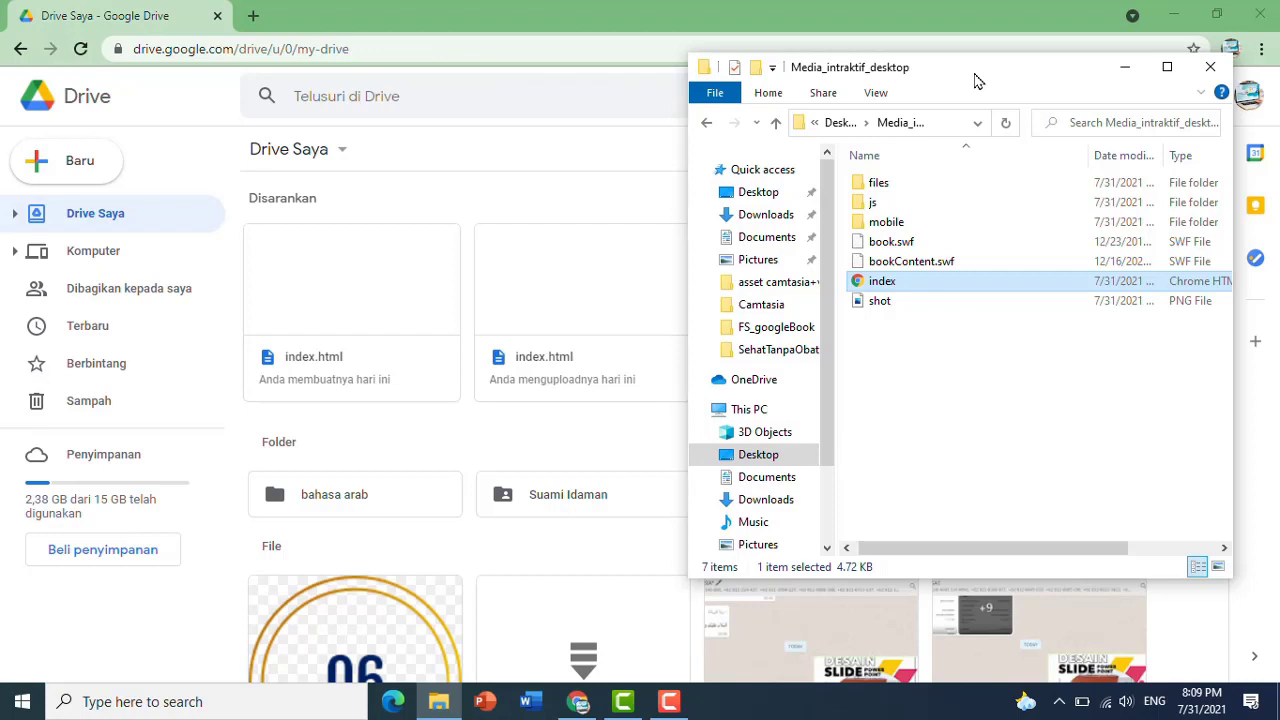
Step: Create a new folder named "Suami Idaman Wanita" in Drive Saya
click(84, 173)
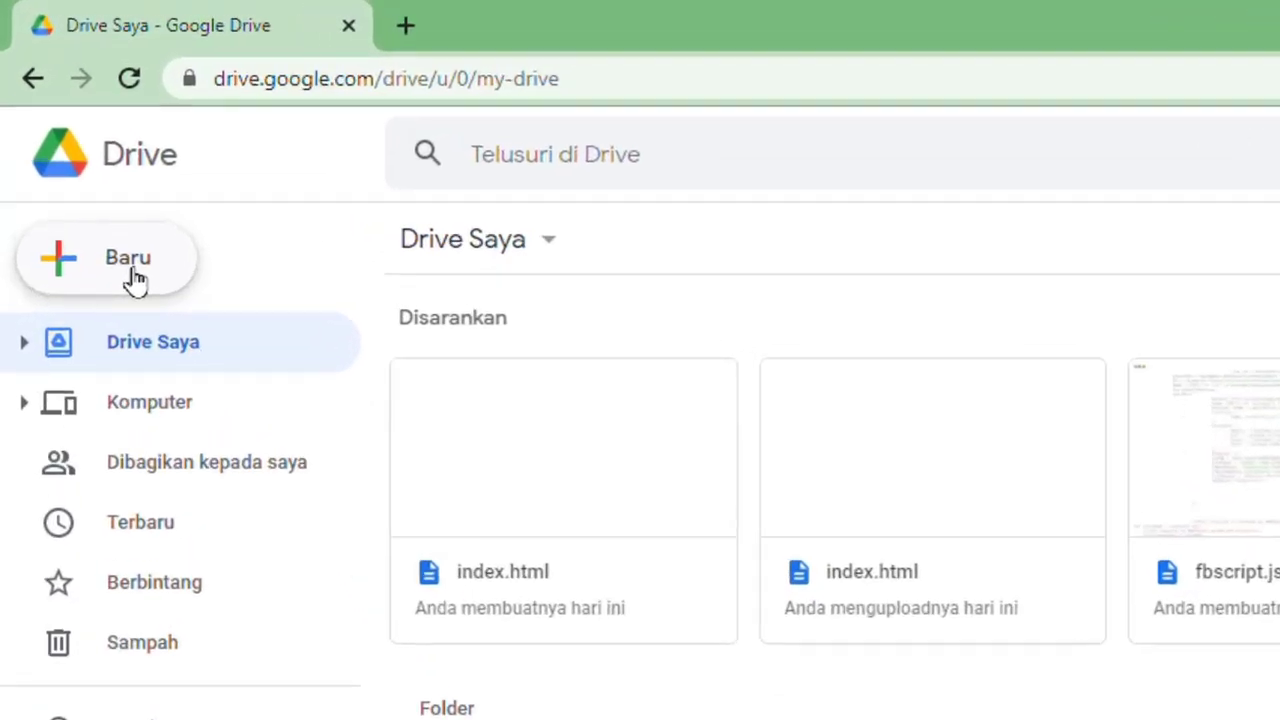
click(84, 173)
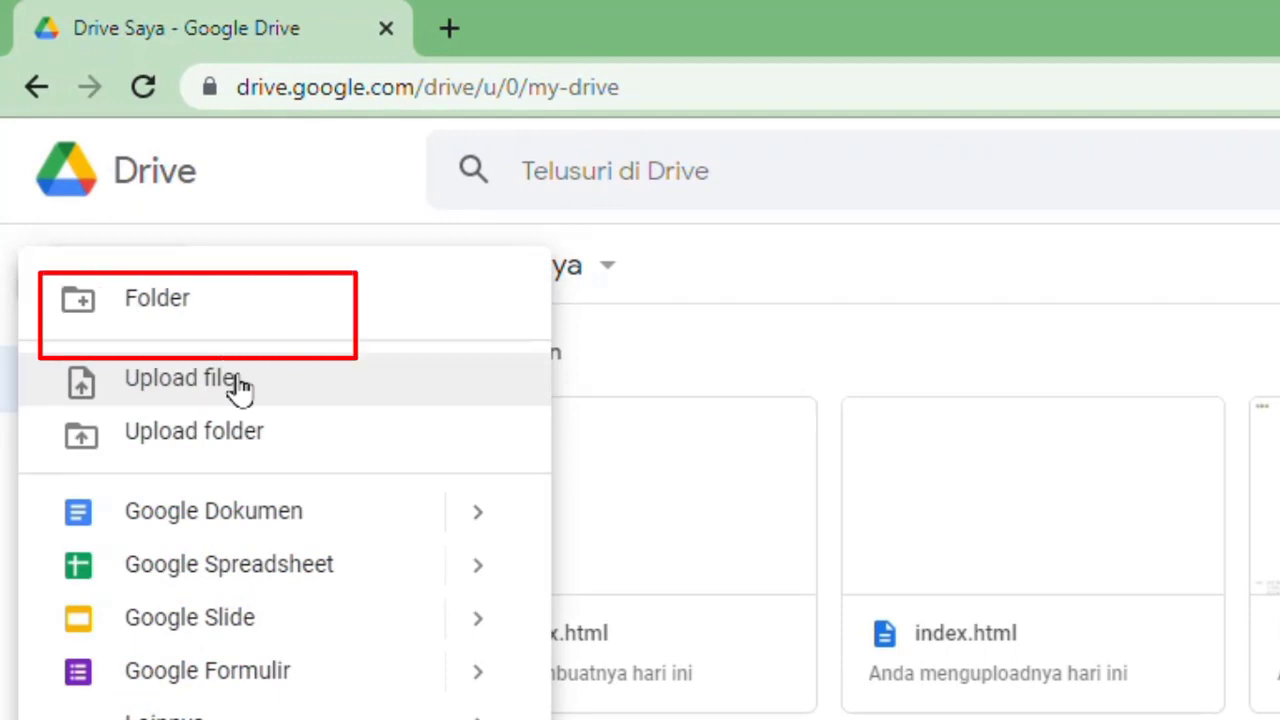
click(200, 316)
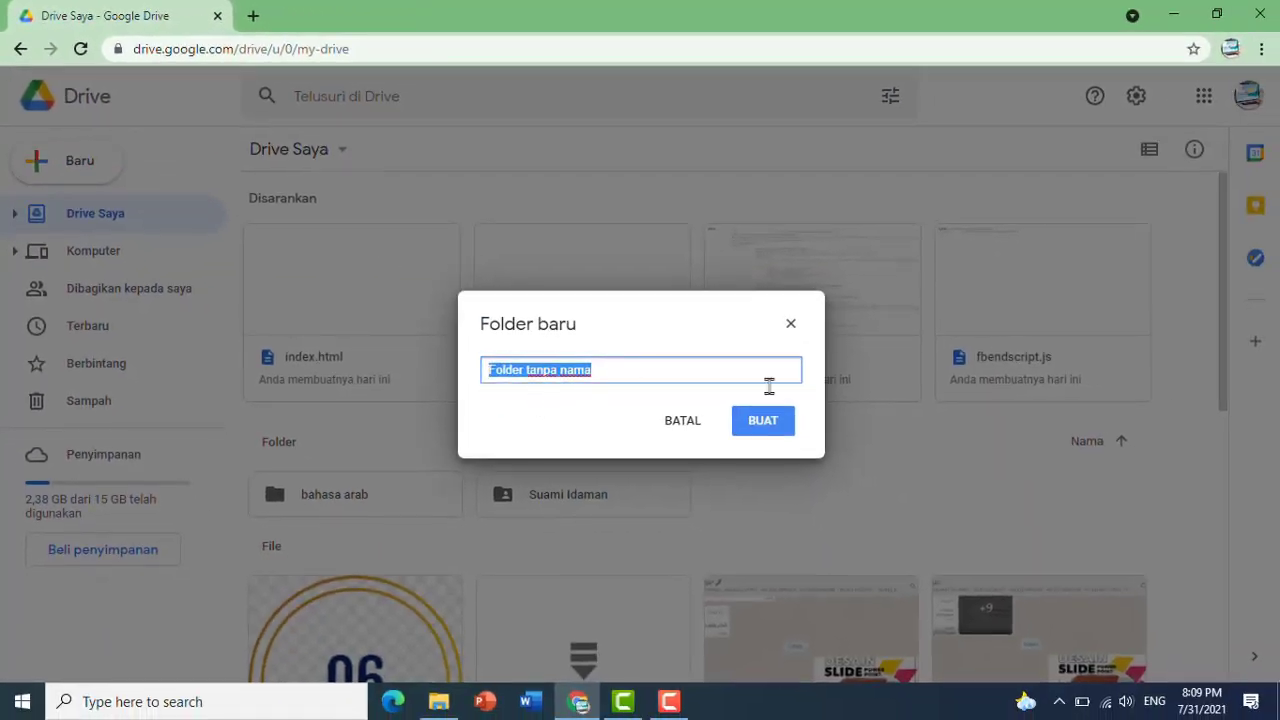
text(SUa)
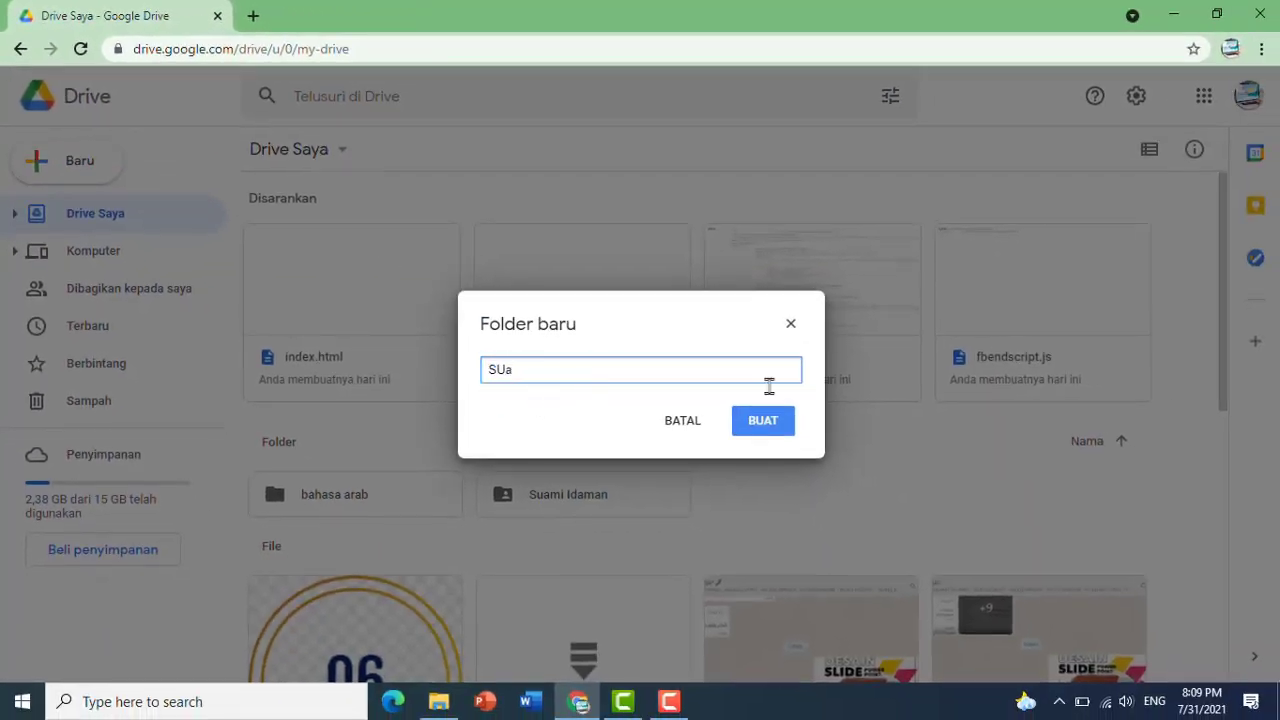
key(BackSpace)
key(BackSpace)
text(uami Idaman Wanita)
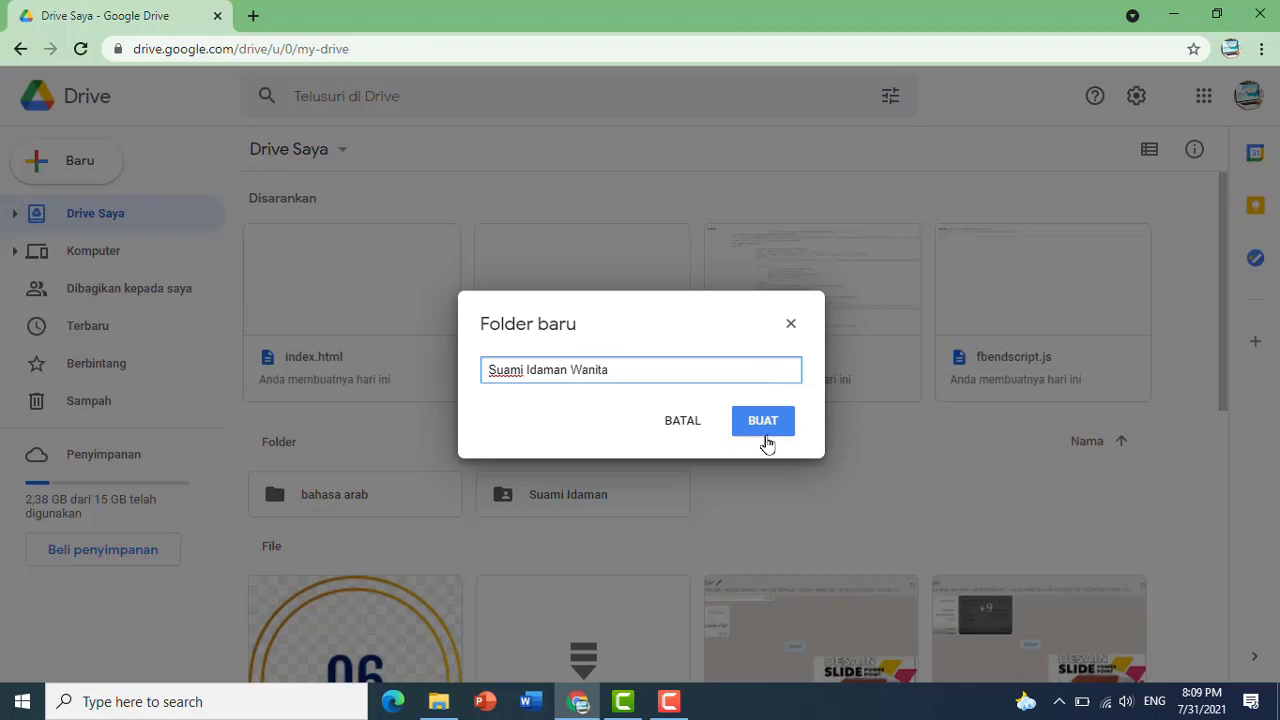
click(764, 426)
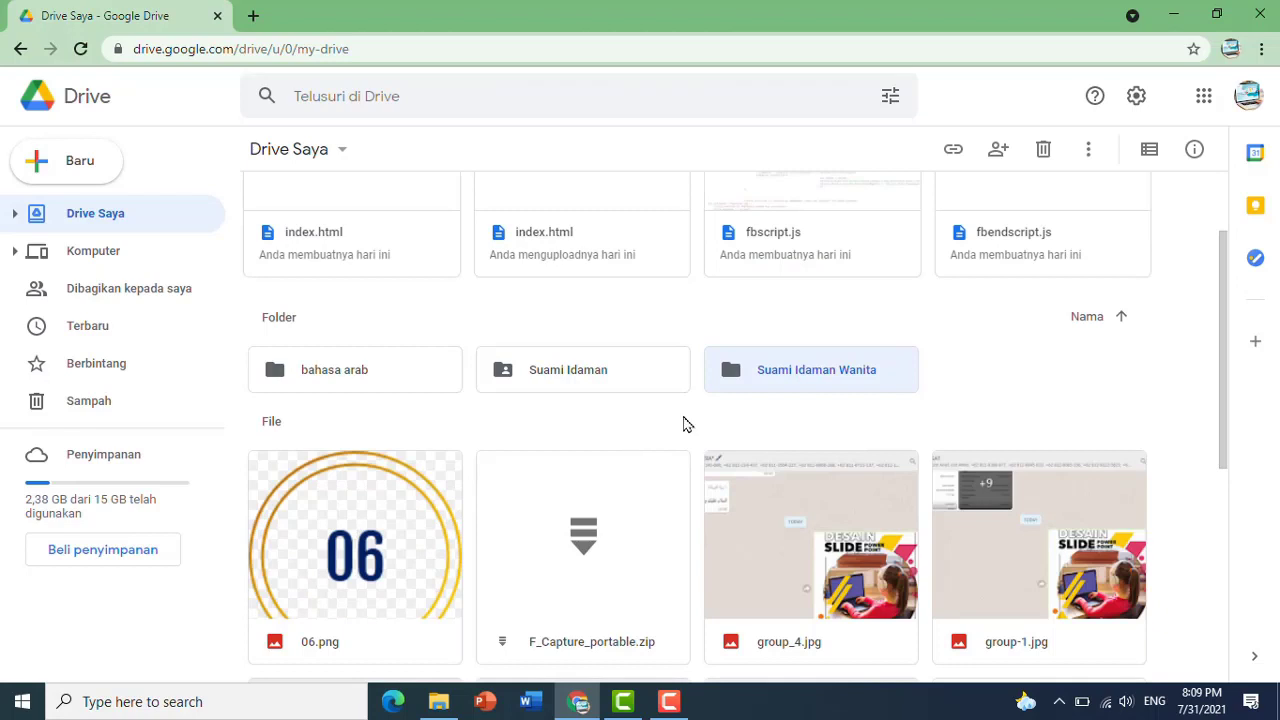
Step: Upload everything in the local Media_intraktif_desktop folder into the Suami Idaman Wanita folder on Google Drive
double_click(826, 370)
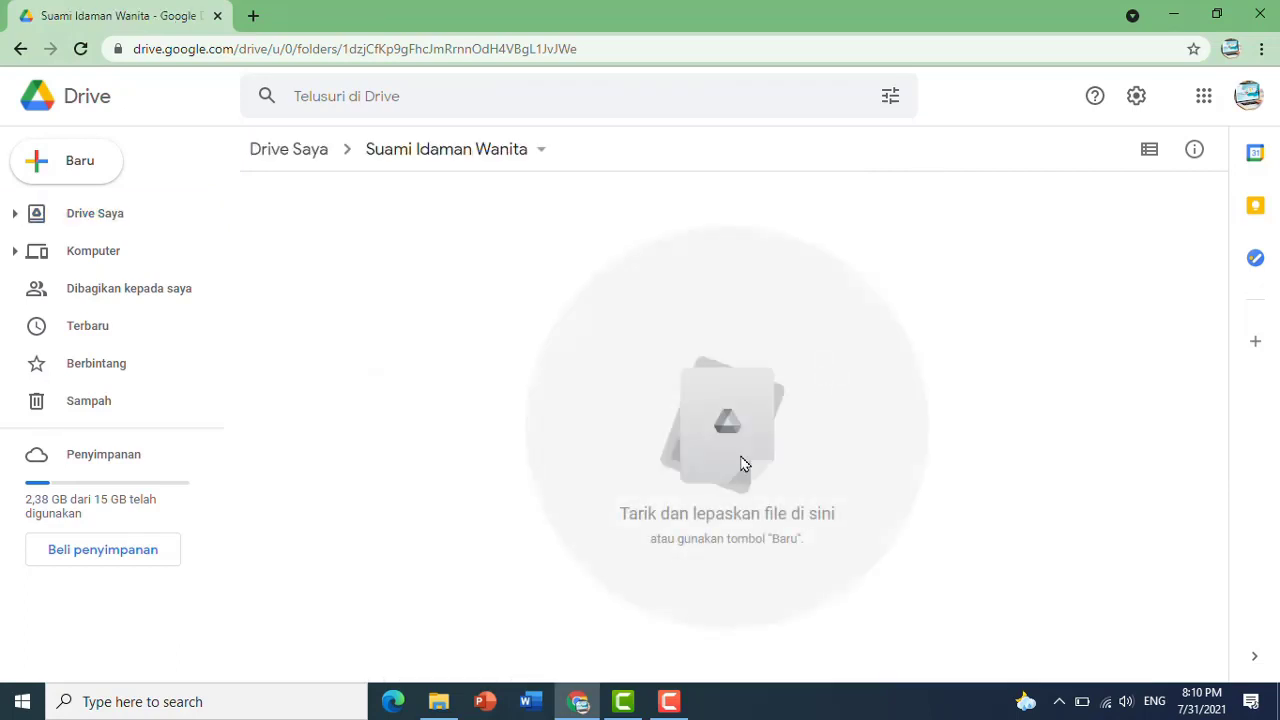
click(448, 695)
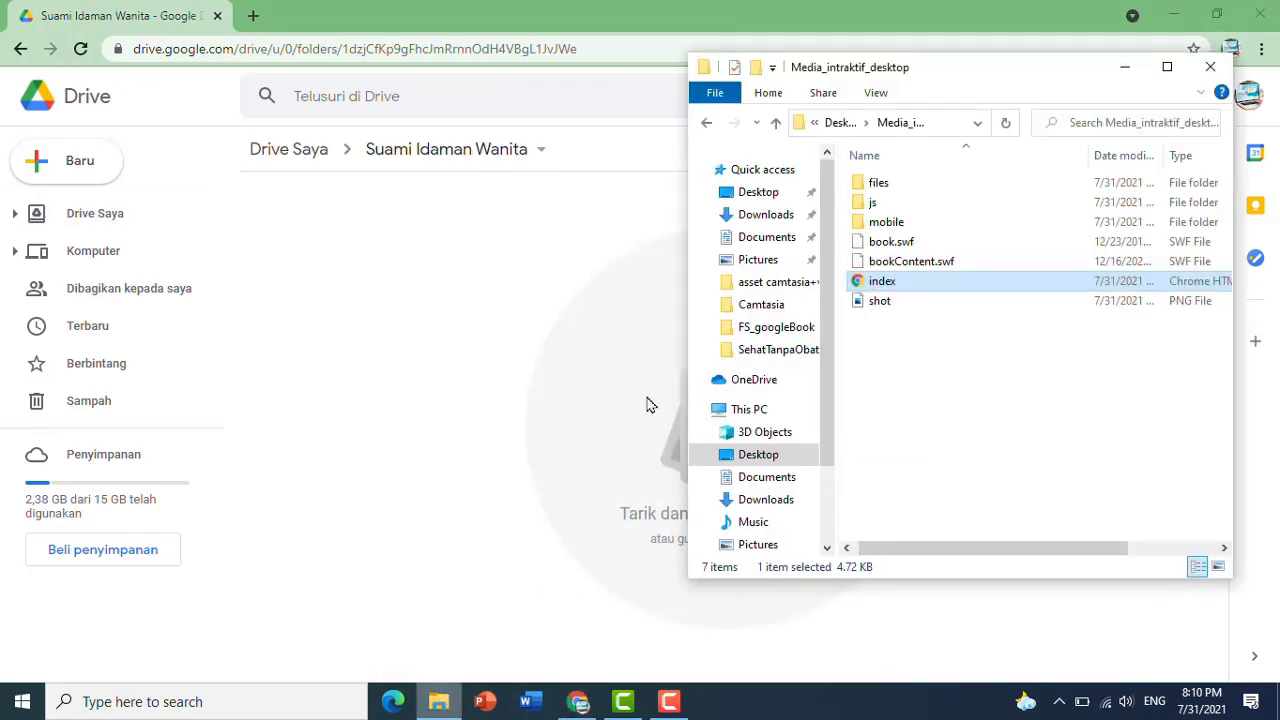
click(928, 328)
key(ctrl+a)
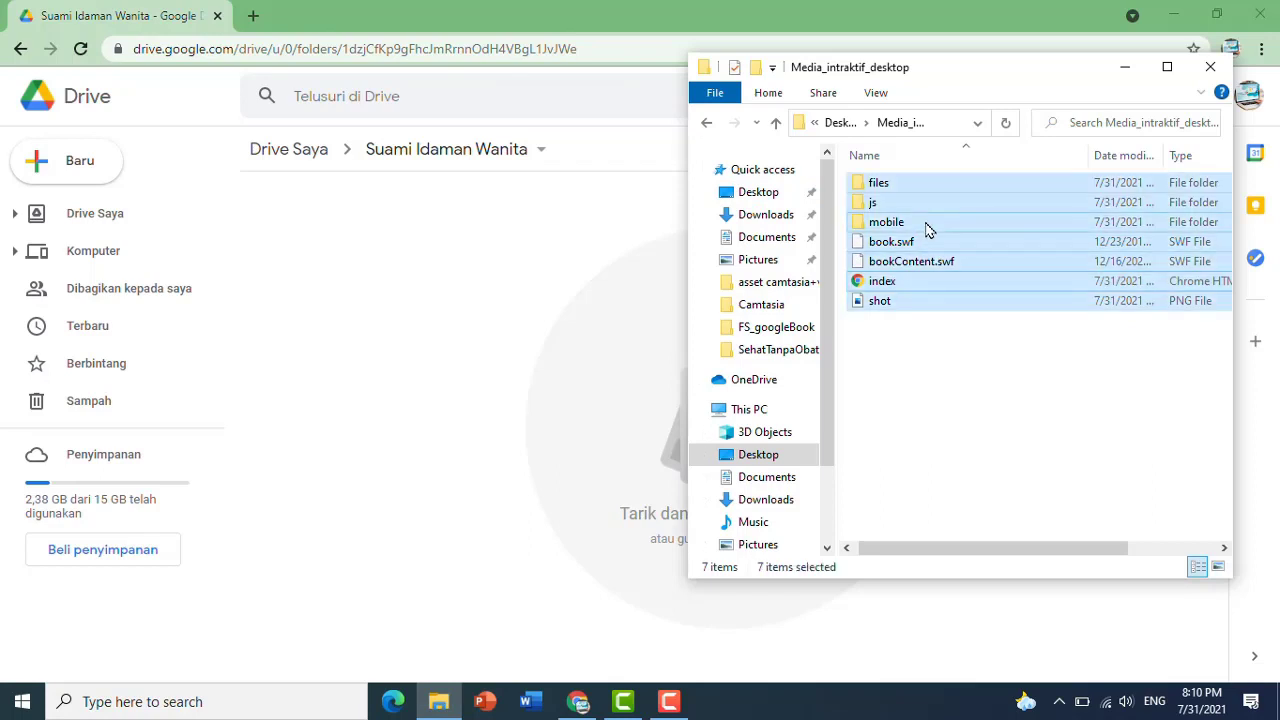
drag(923, 229, 473, 302)
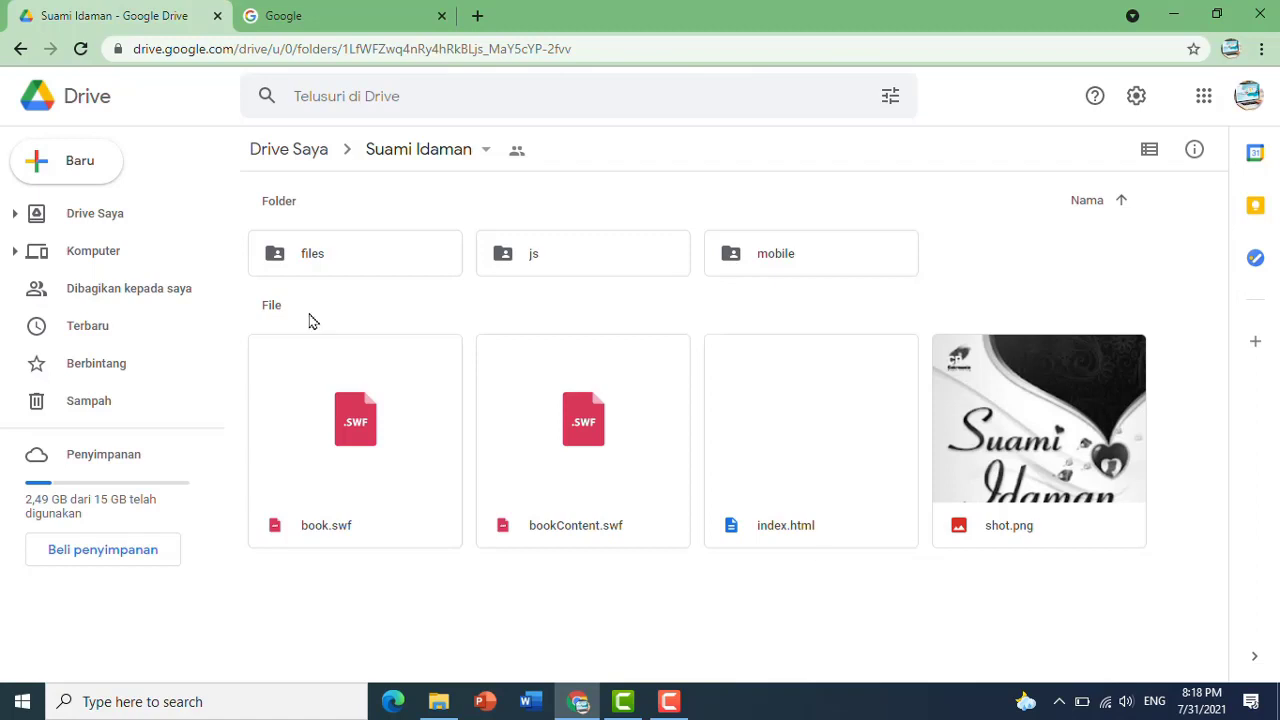
Step: Set link access for the Suami Idaman folder in Drive Saya to "Siapa saja yang memiliki link"
click(20, 50)
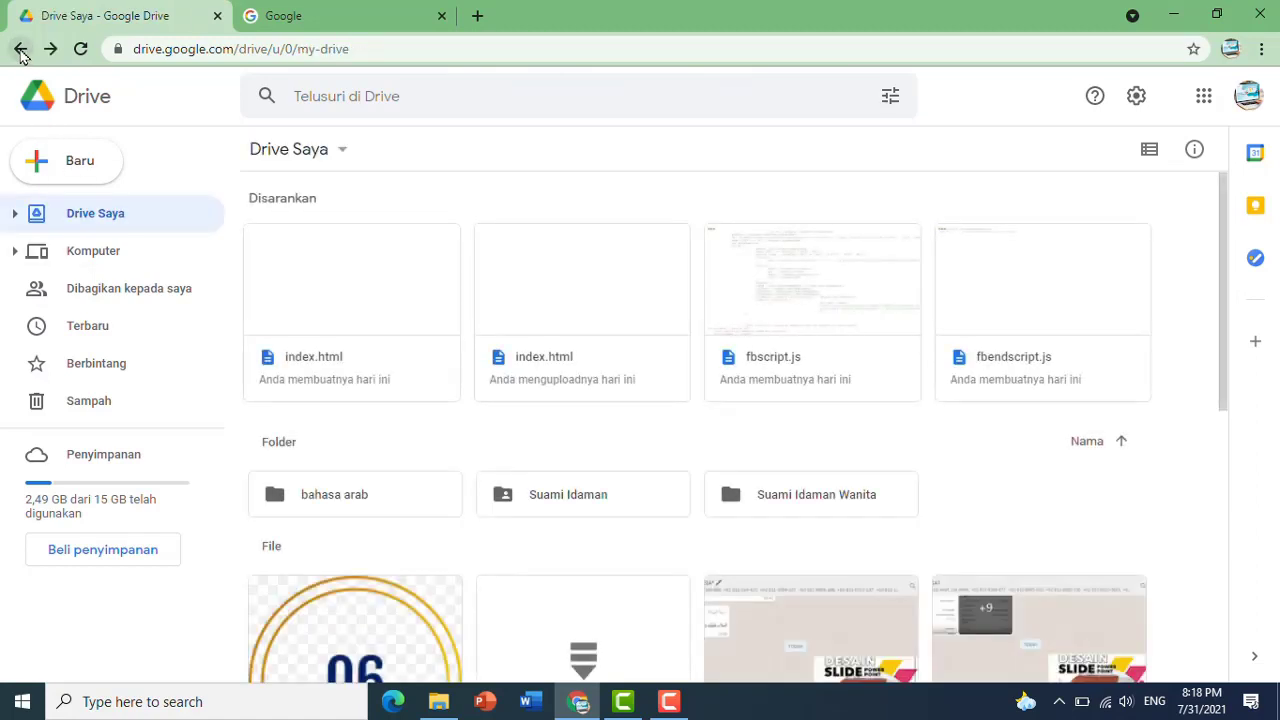
click(533, 502)
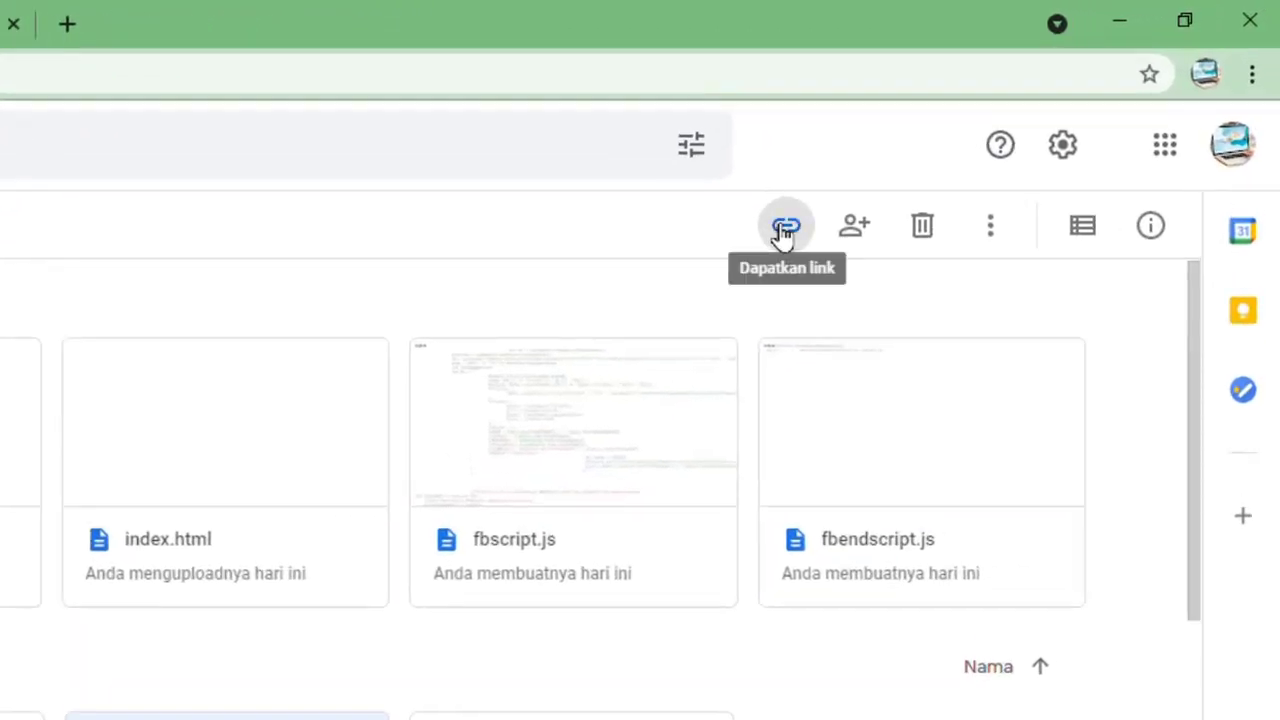
click(785, 228)
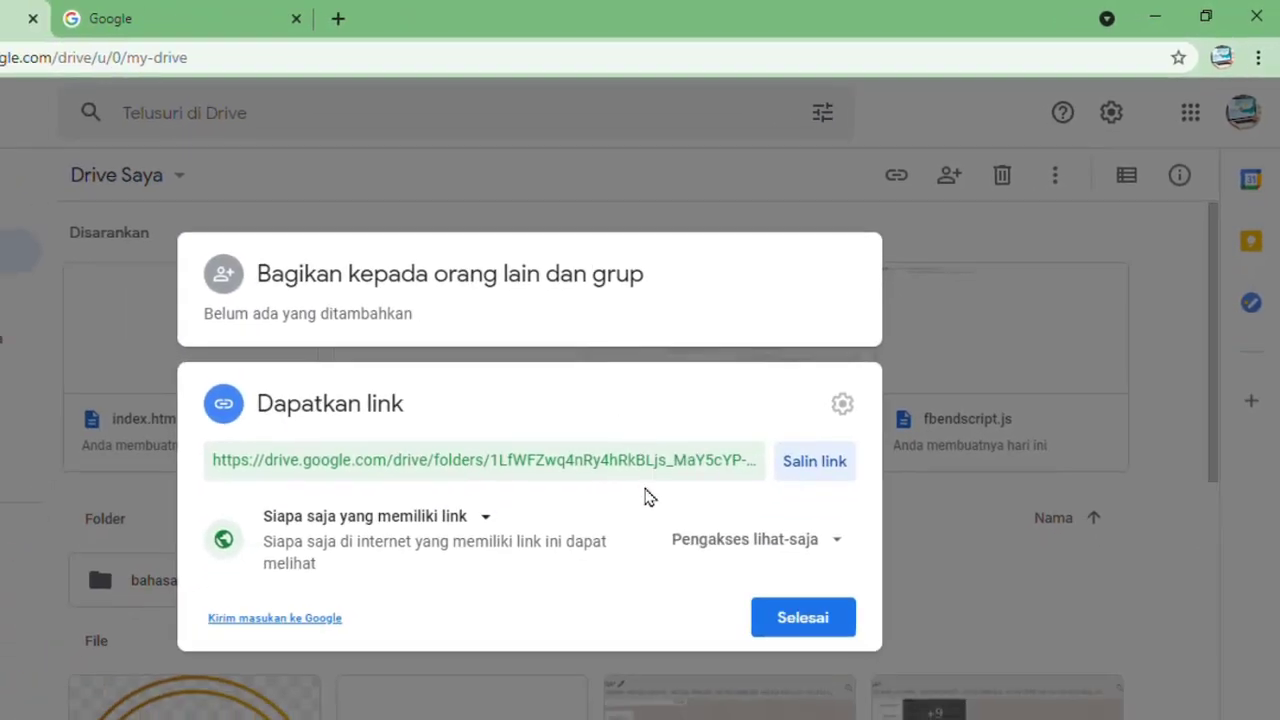
click(486, 520)
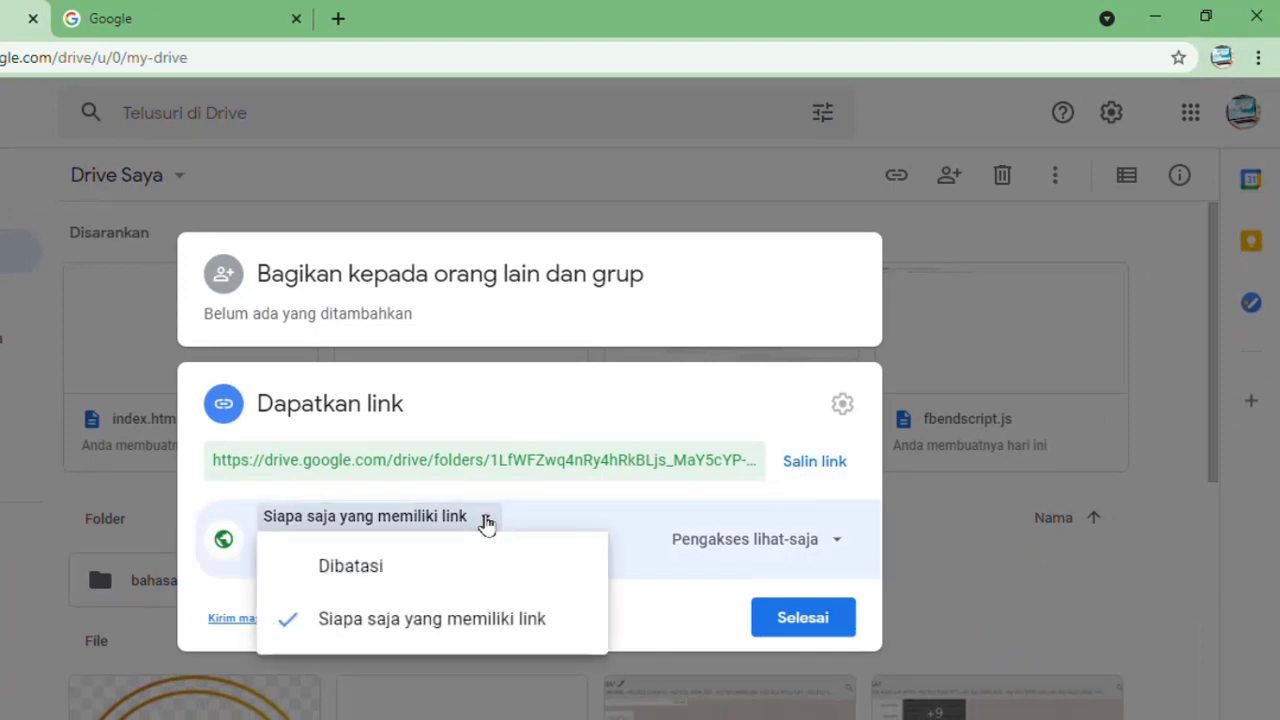
click(403, 569)
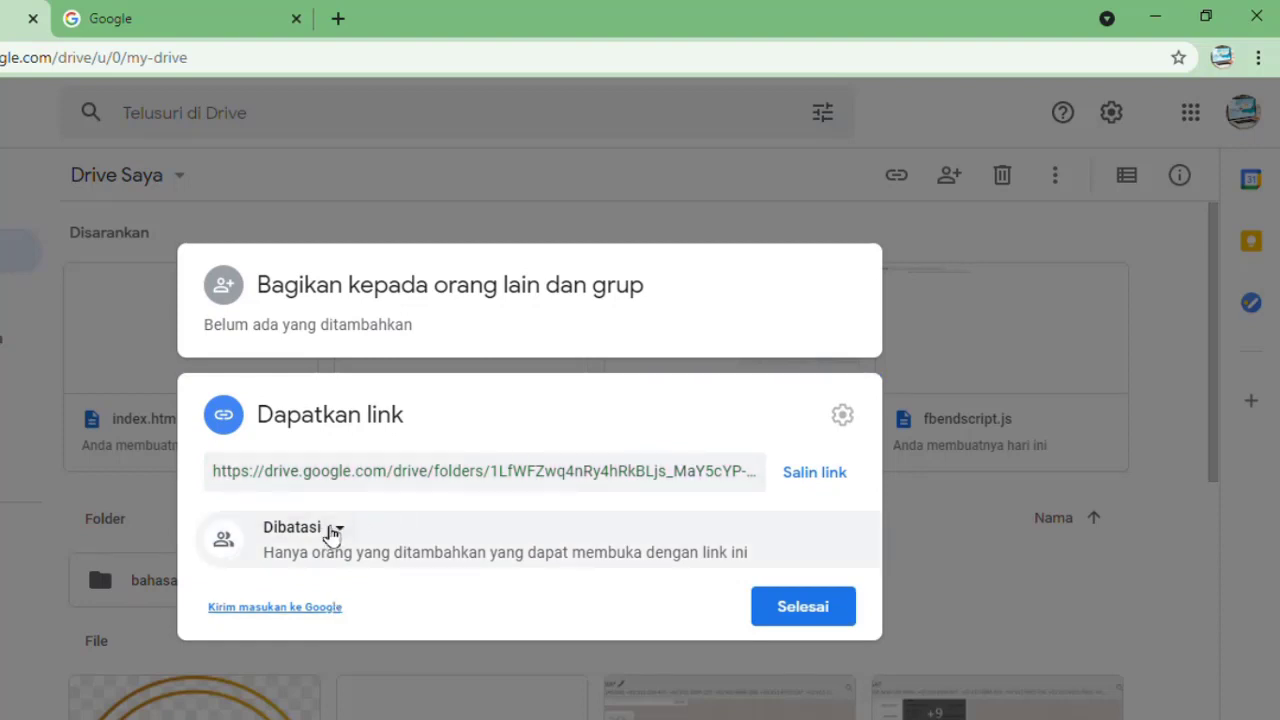
click(333, 529)
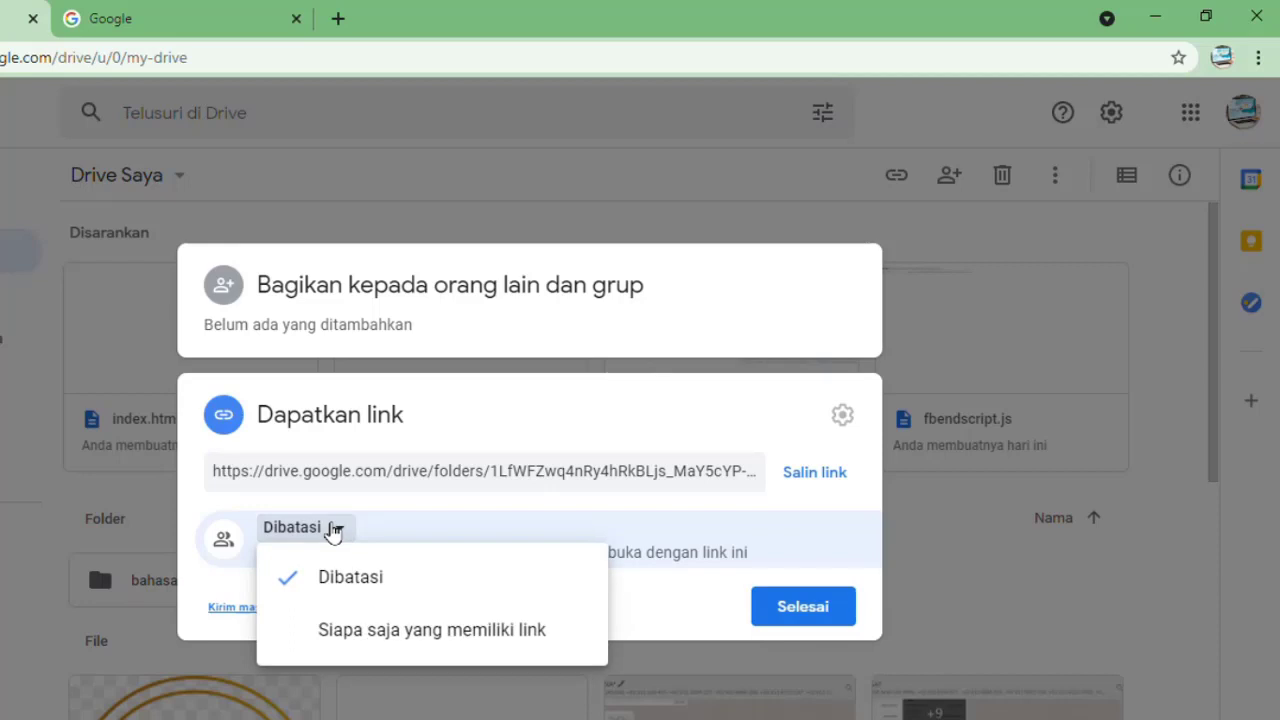
click(340, 640)
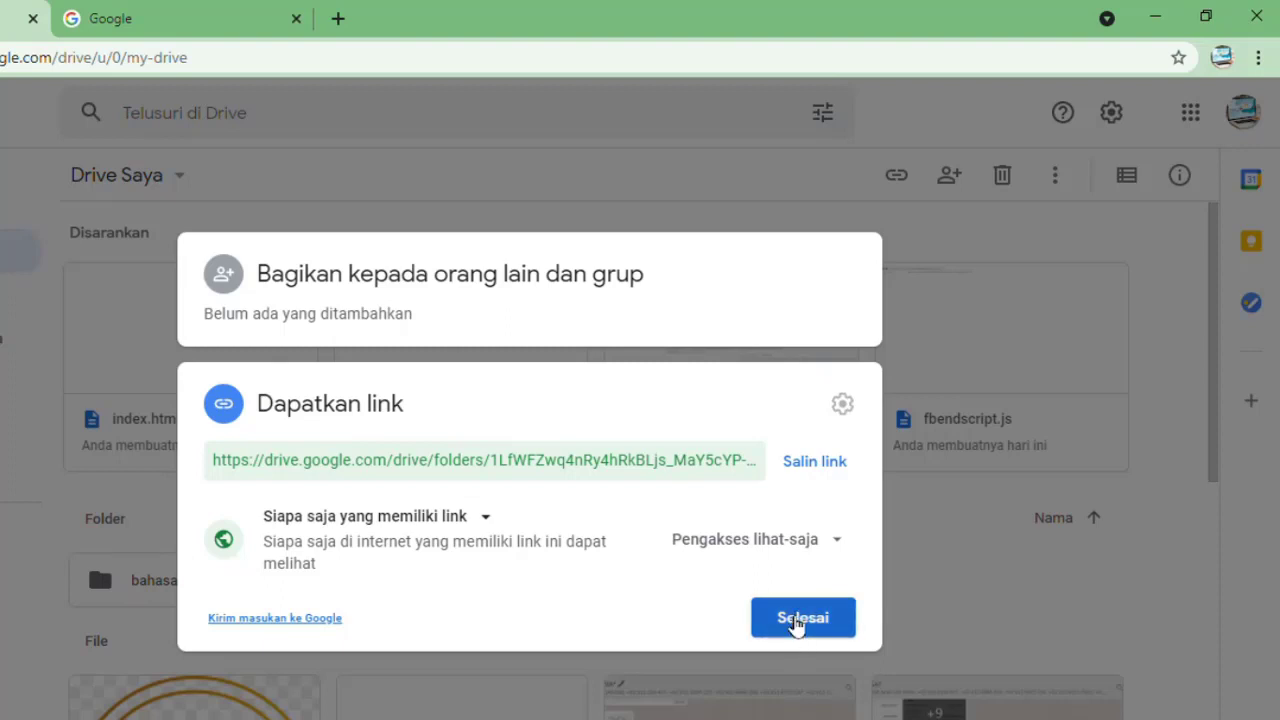
click(797, 621)
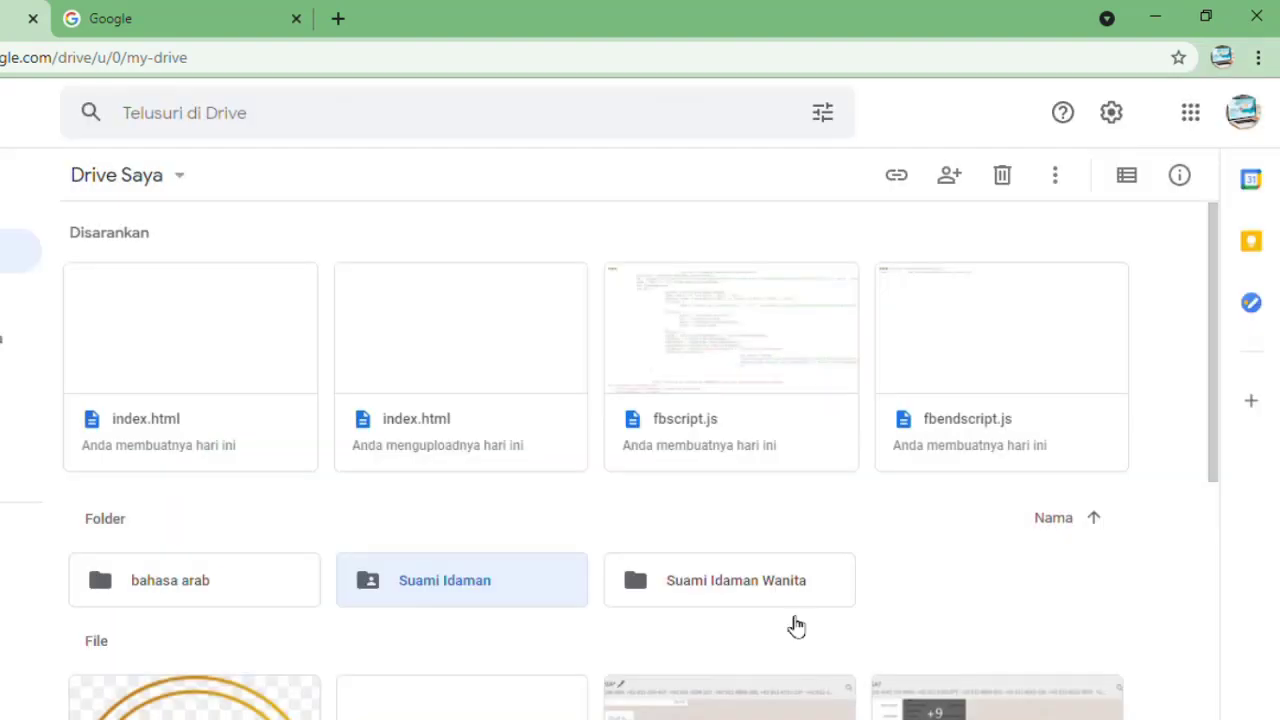
Step: Open the site drv.tw in the browser's existing Google page
click(189, 20)
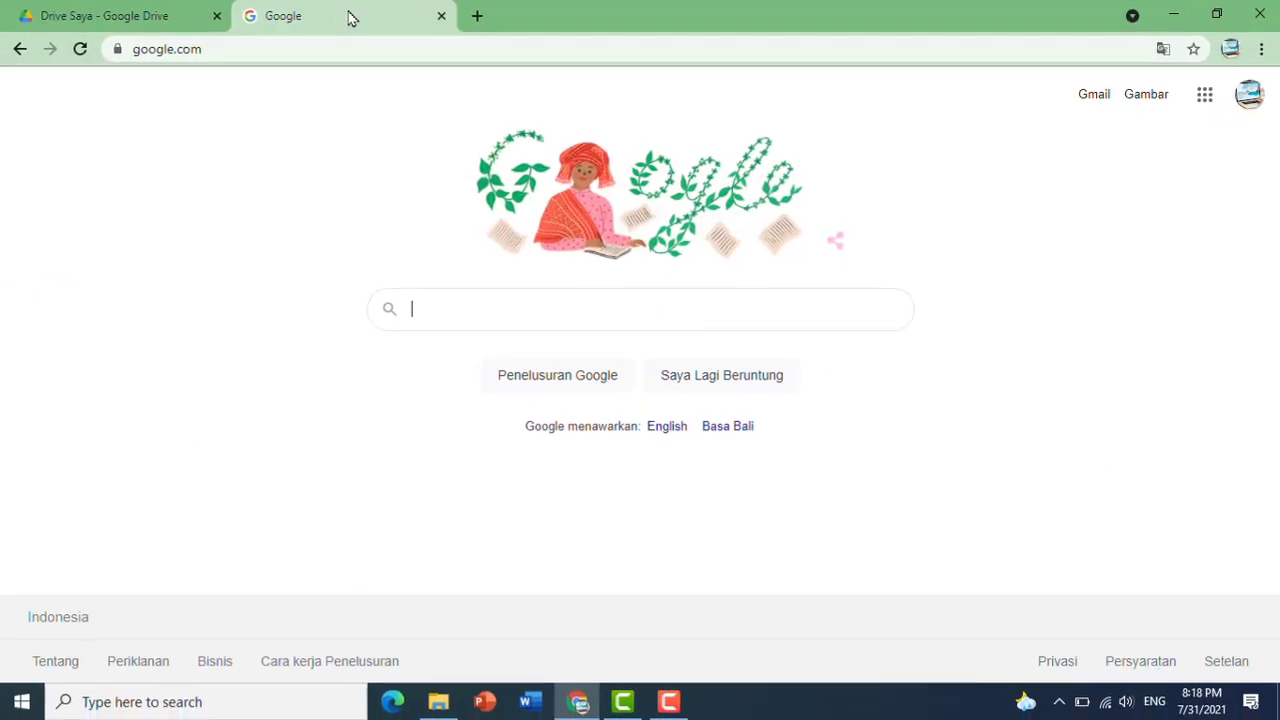
click(370, 48)
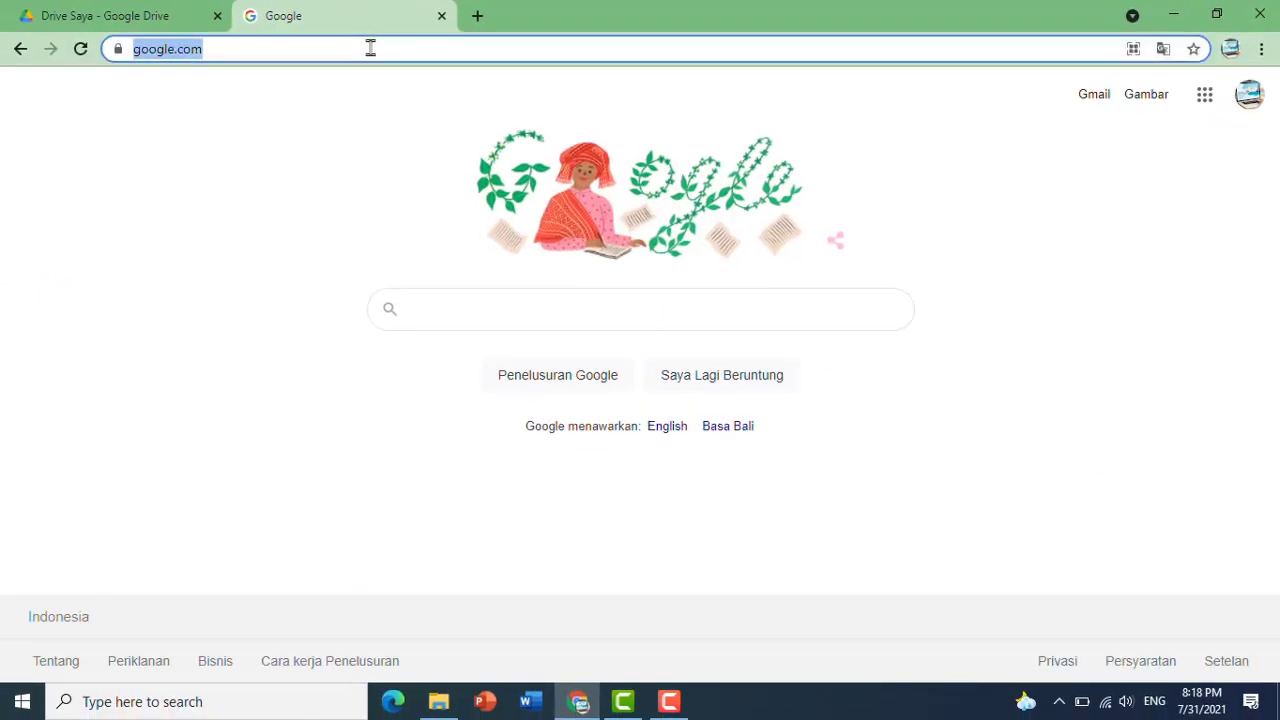
text(drv.tw)
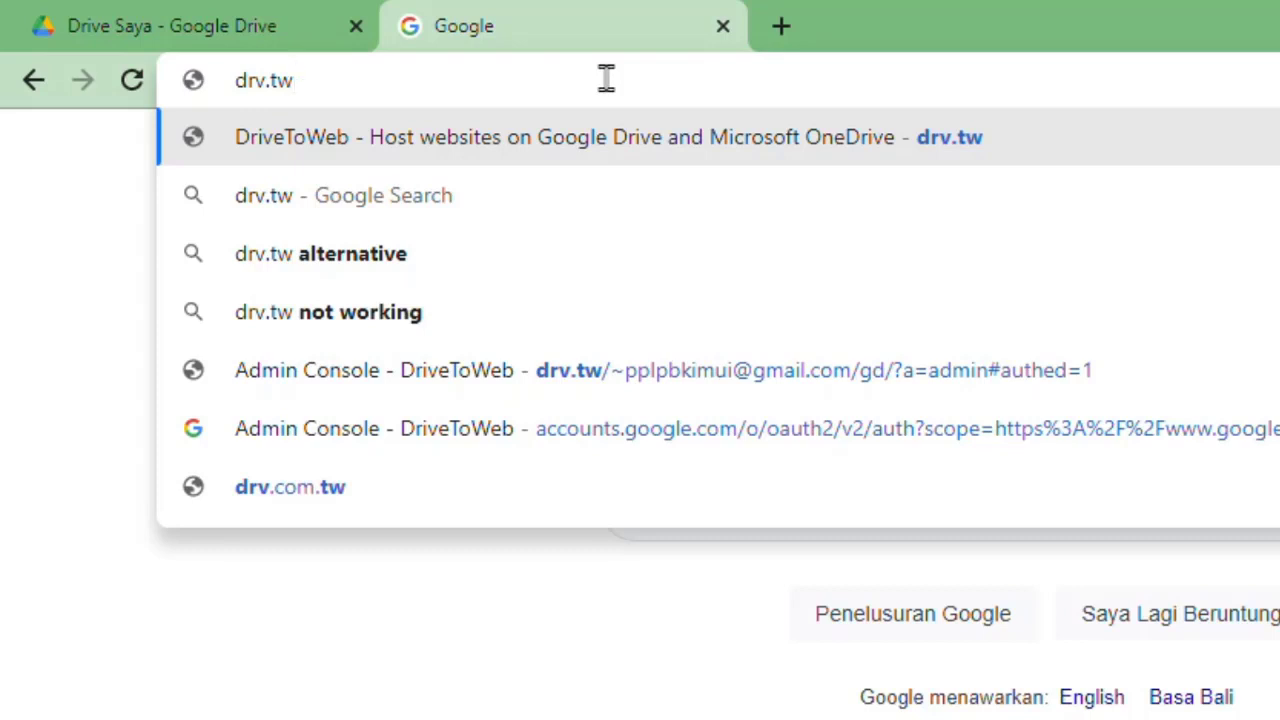
key(Return)
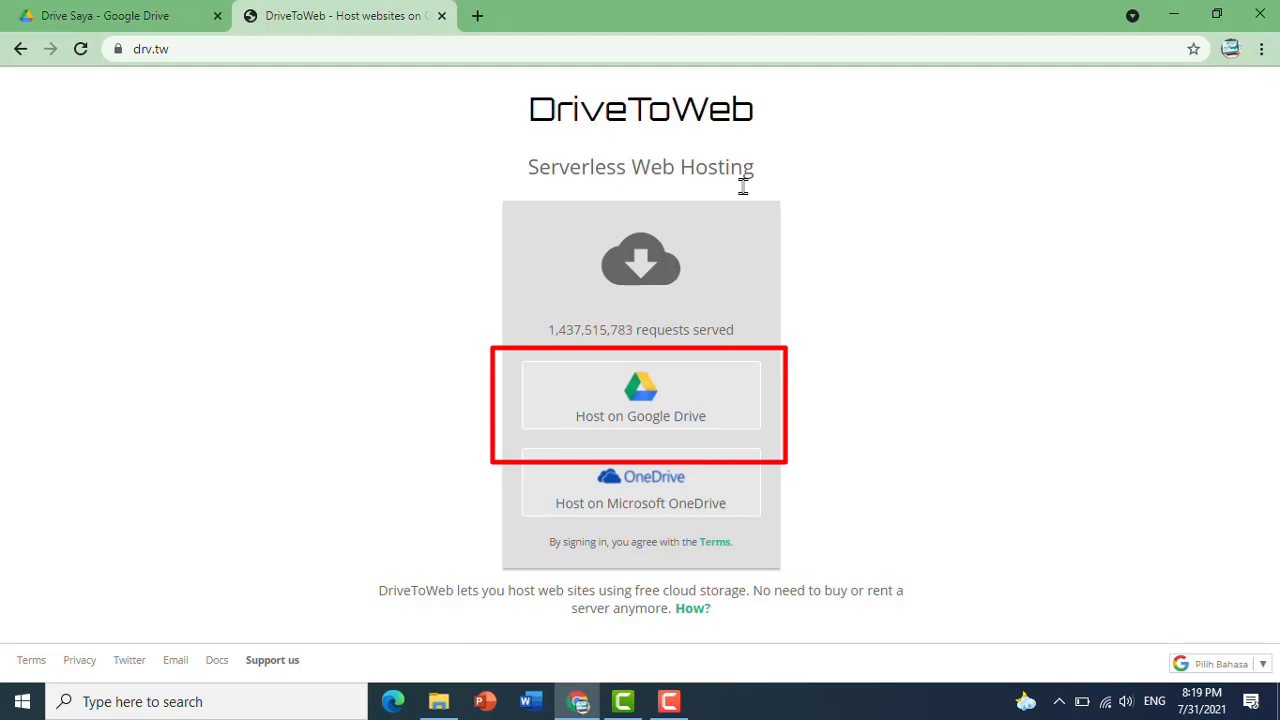
Step: Choose to host on Google Drive with the LPBKI MUI account and grant DriveToWeb access to it
click(655, 401)
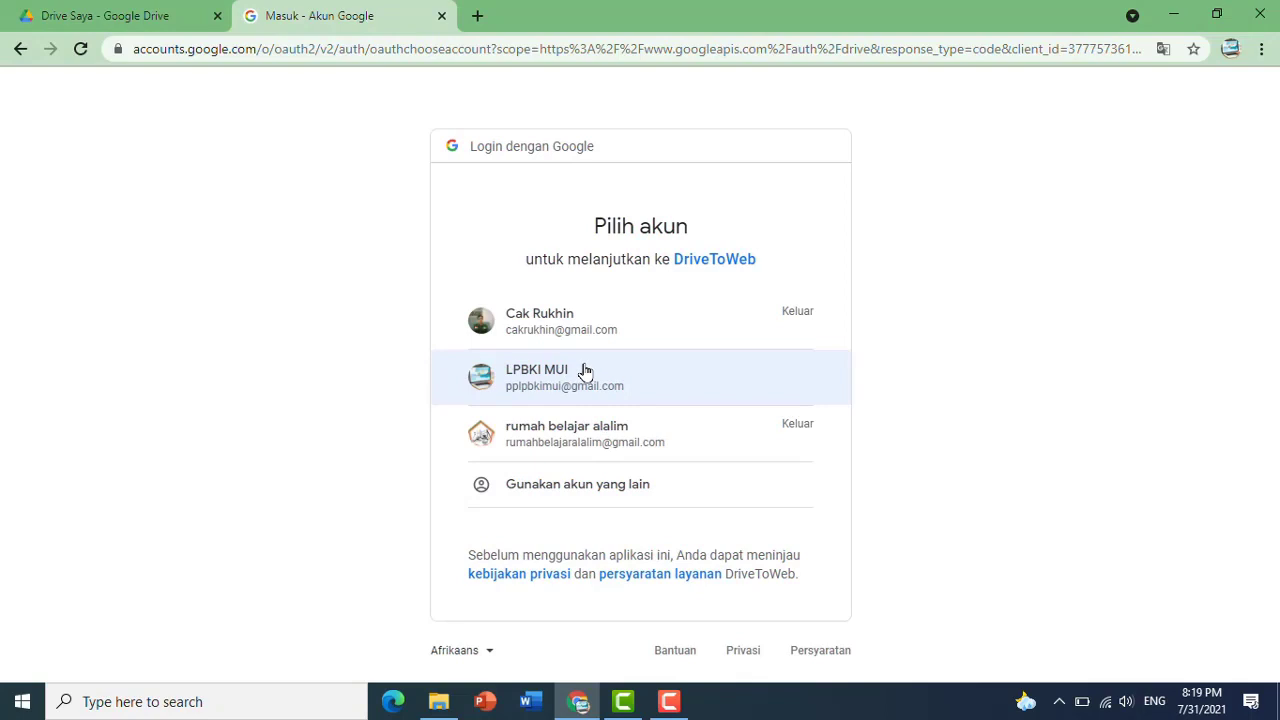
click(586, 371)
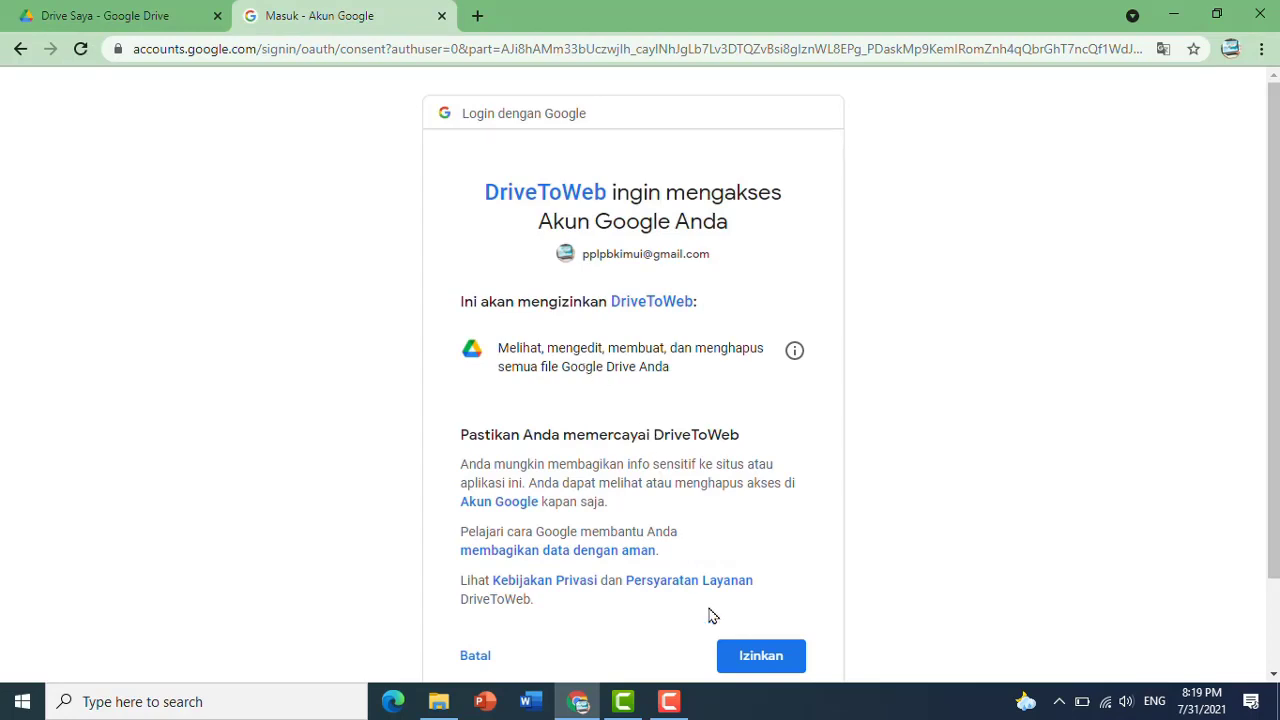
click(782, 665)
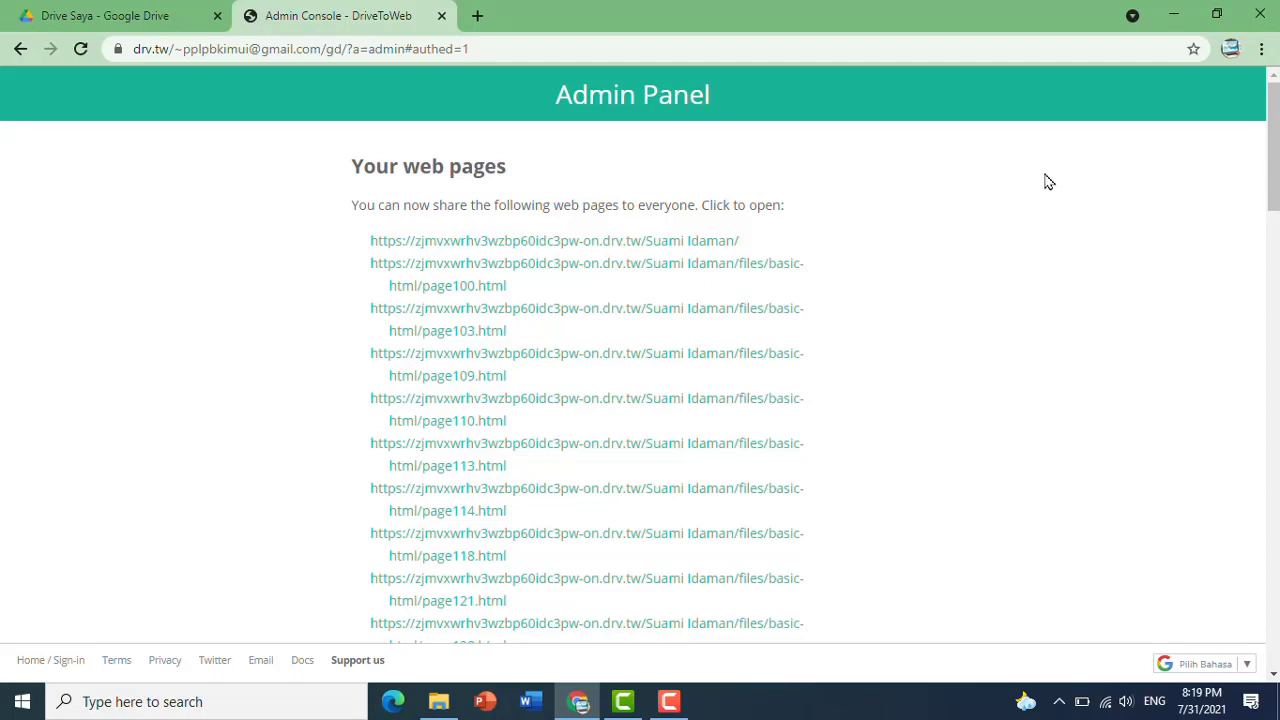
Step: Open the hosted Suami Idaman root page from the web page list and inspect its full web address
click(662, 242)
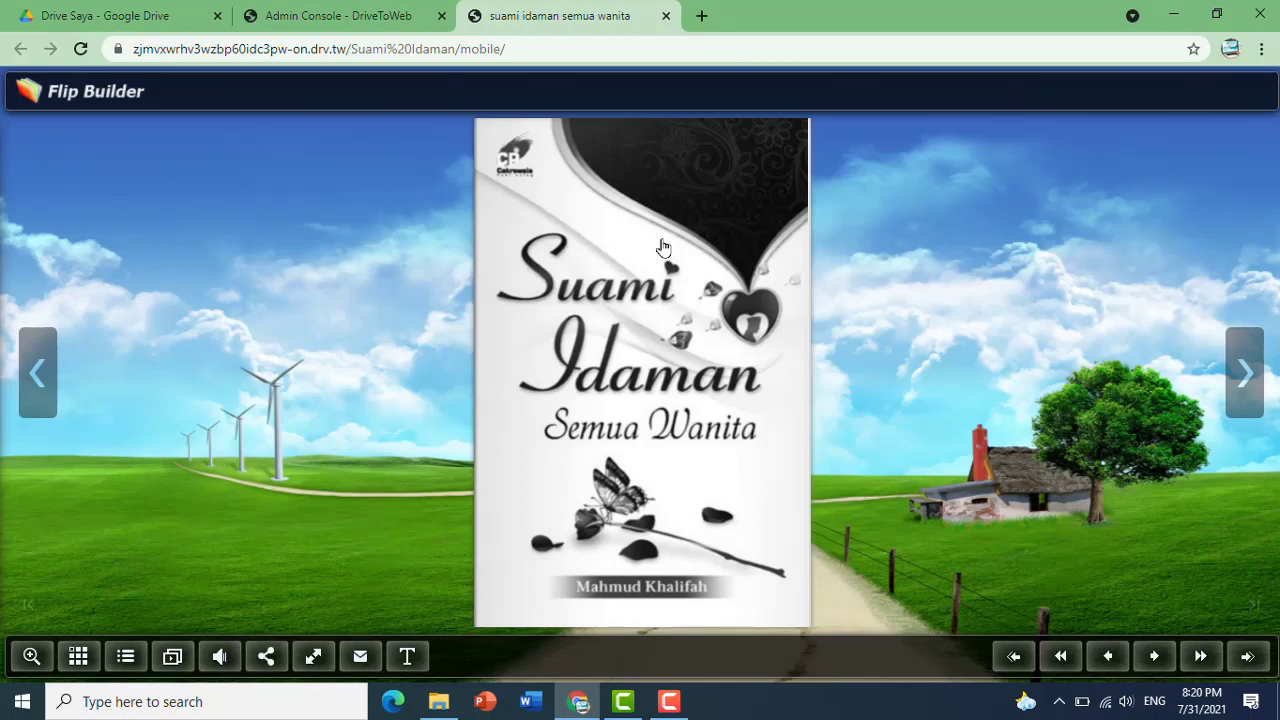
click(494, 52)
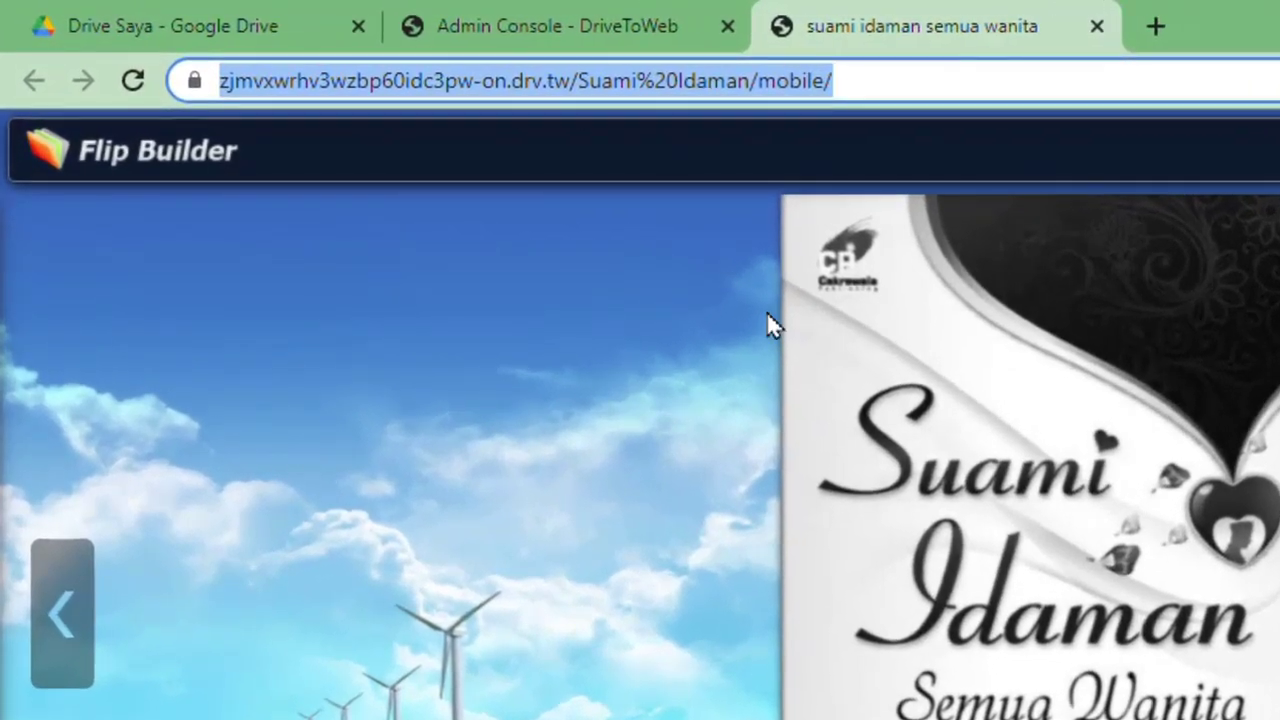
click(940, 88)
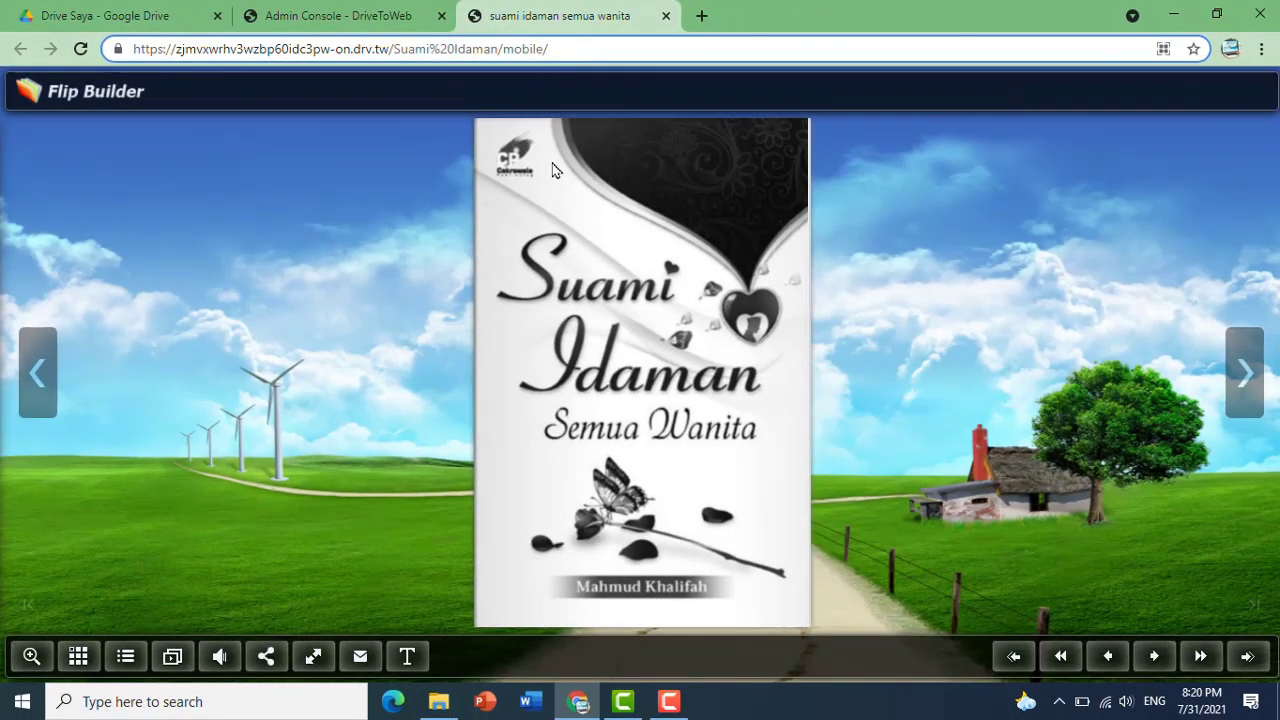
Step: Copy the hosted flipbook's full web address and open the site bit.ly in a new browser tab
click(618, 48)
key(ctrl+c)
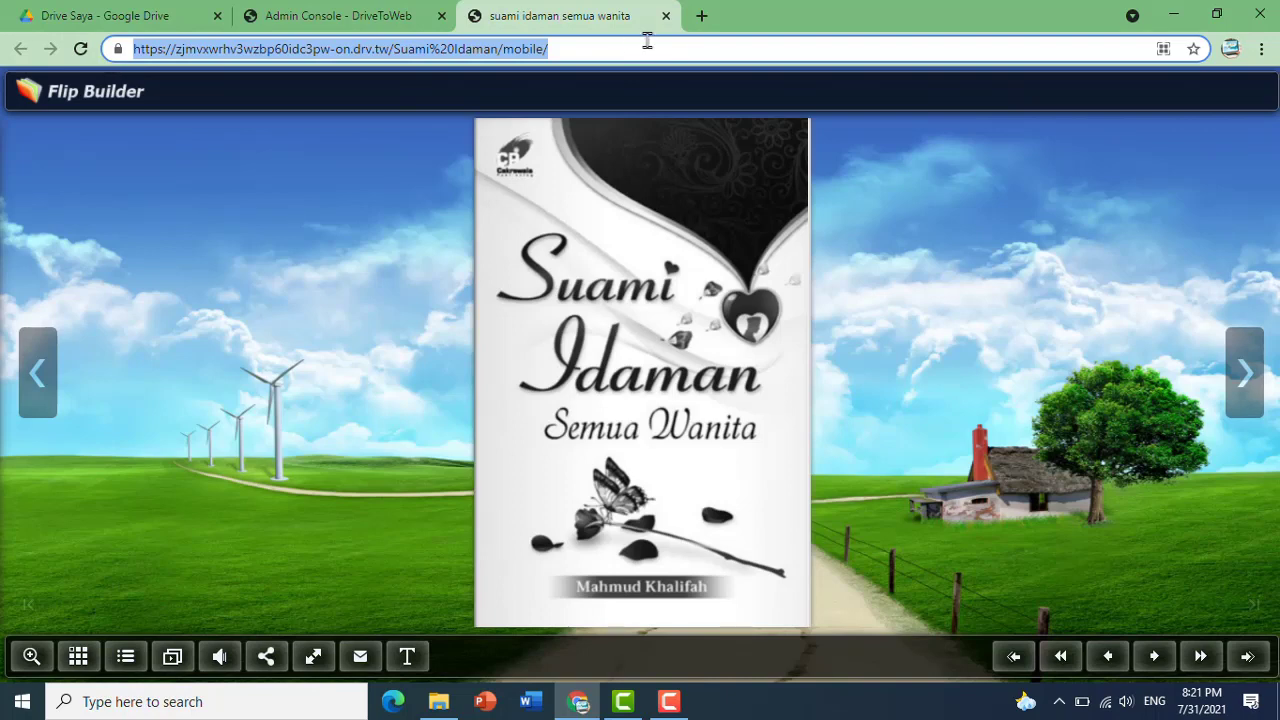
click(705, 22)
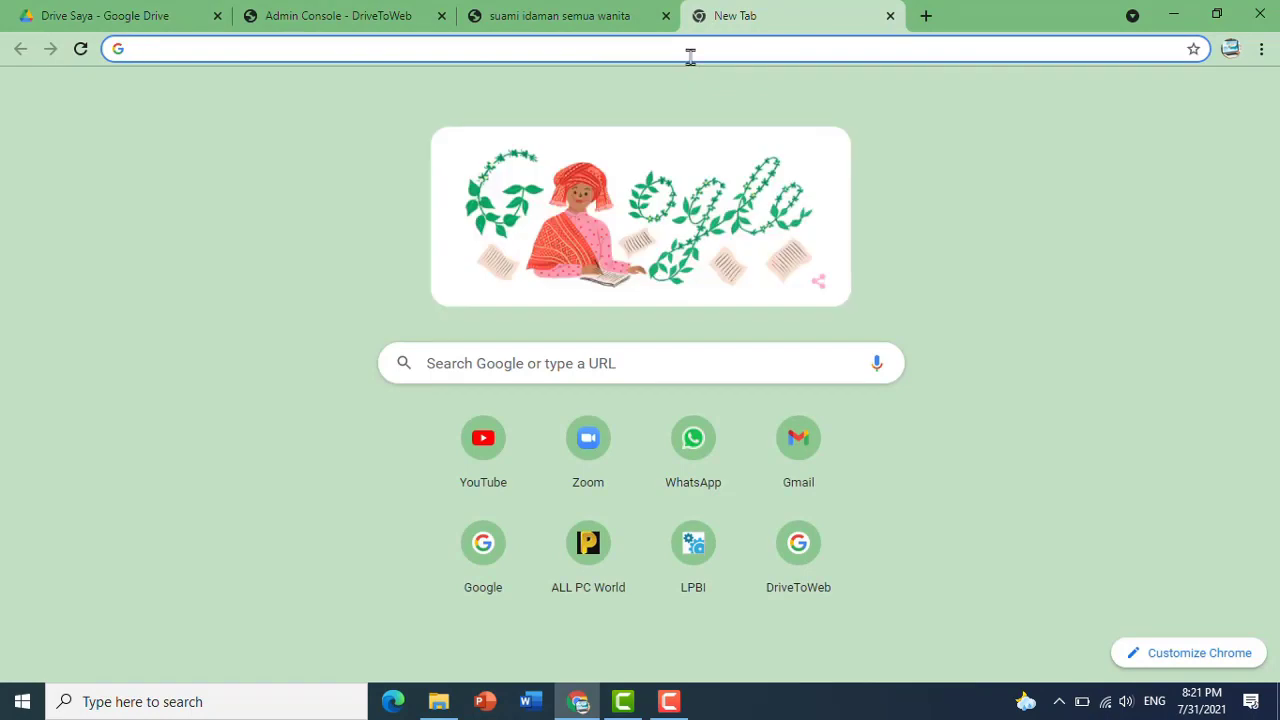
text(bi)
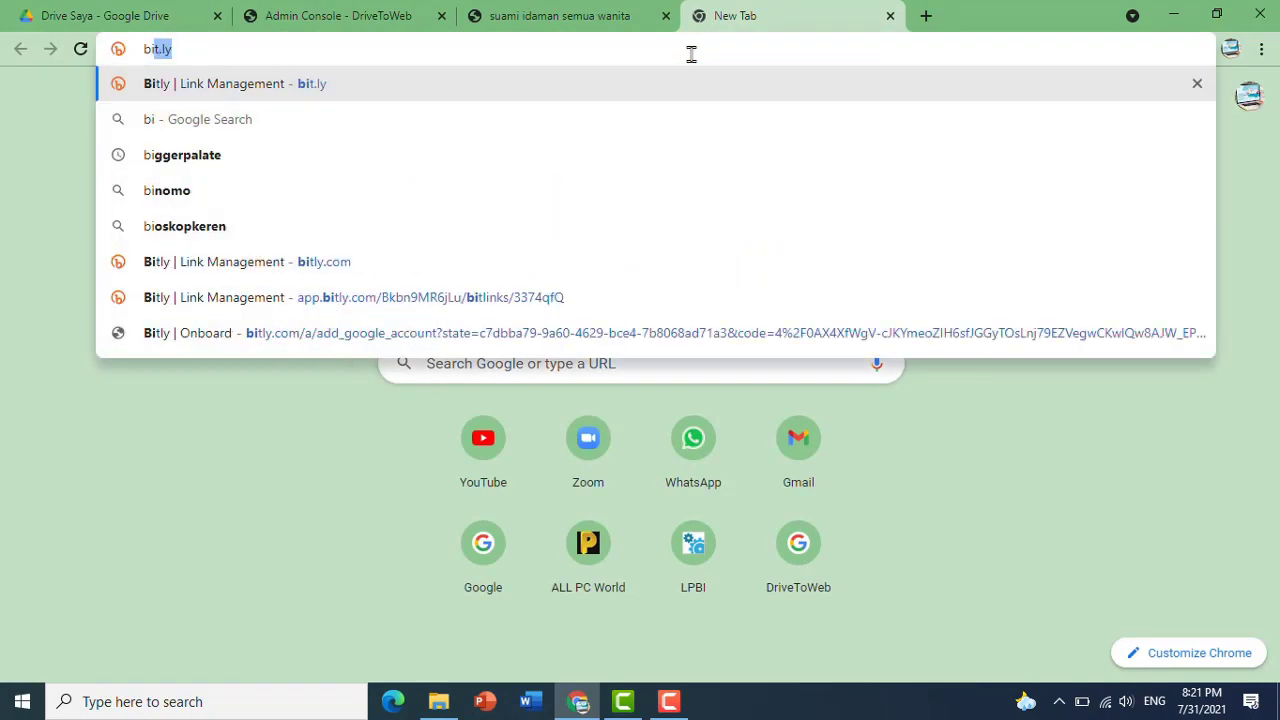
text(t.ly)
key(Return)
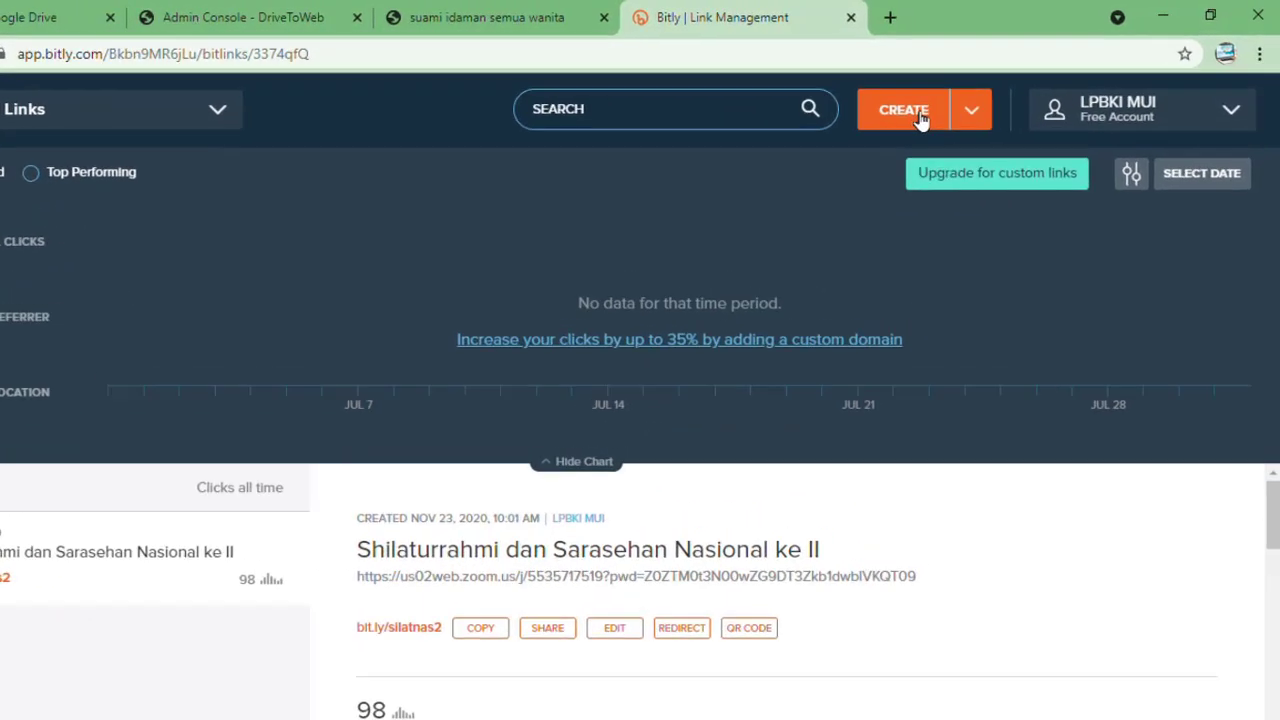
Step: Create a bit.ly short link from the copied flipbook address
click(952, 103)
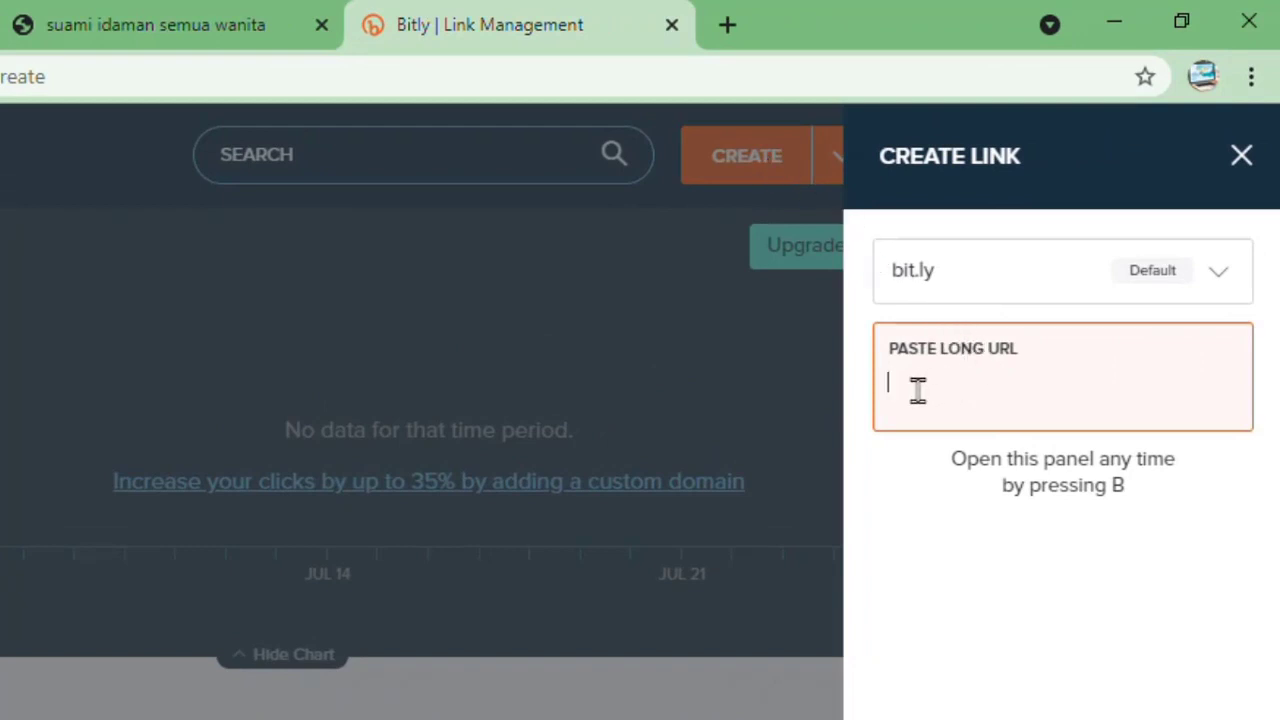
key(ctrl+v)
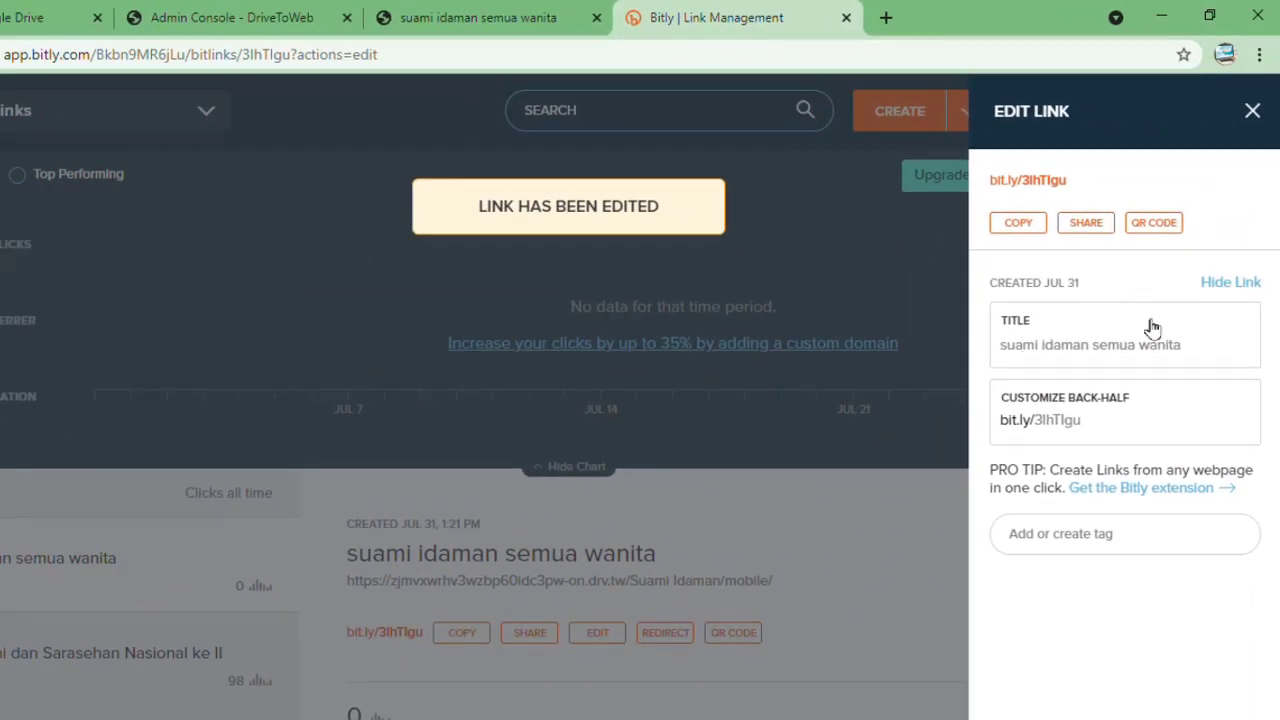
Step: Try to save SuamiIdamanWanita as the custom back-half of the suami idaman semua wanita link
click(1113, 432)
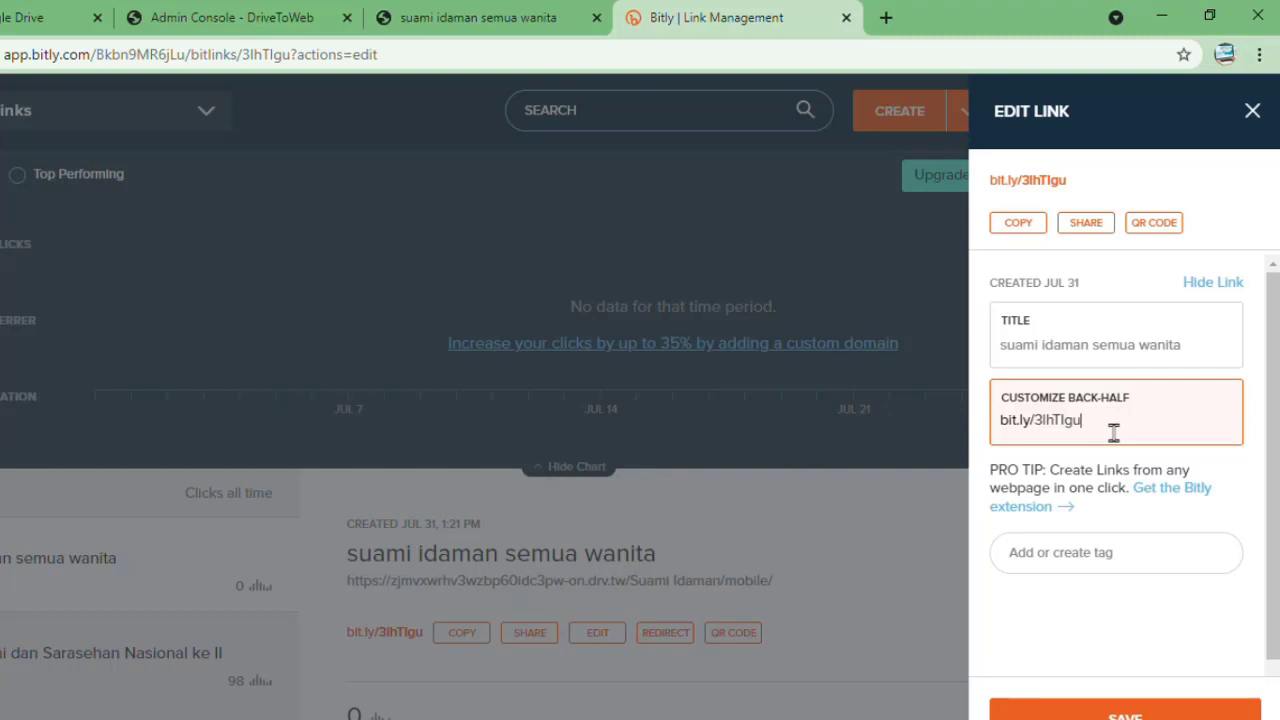
double_click(1113, 432)
text(SuamiId)
text(amanWanit)
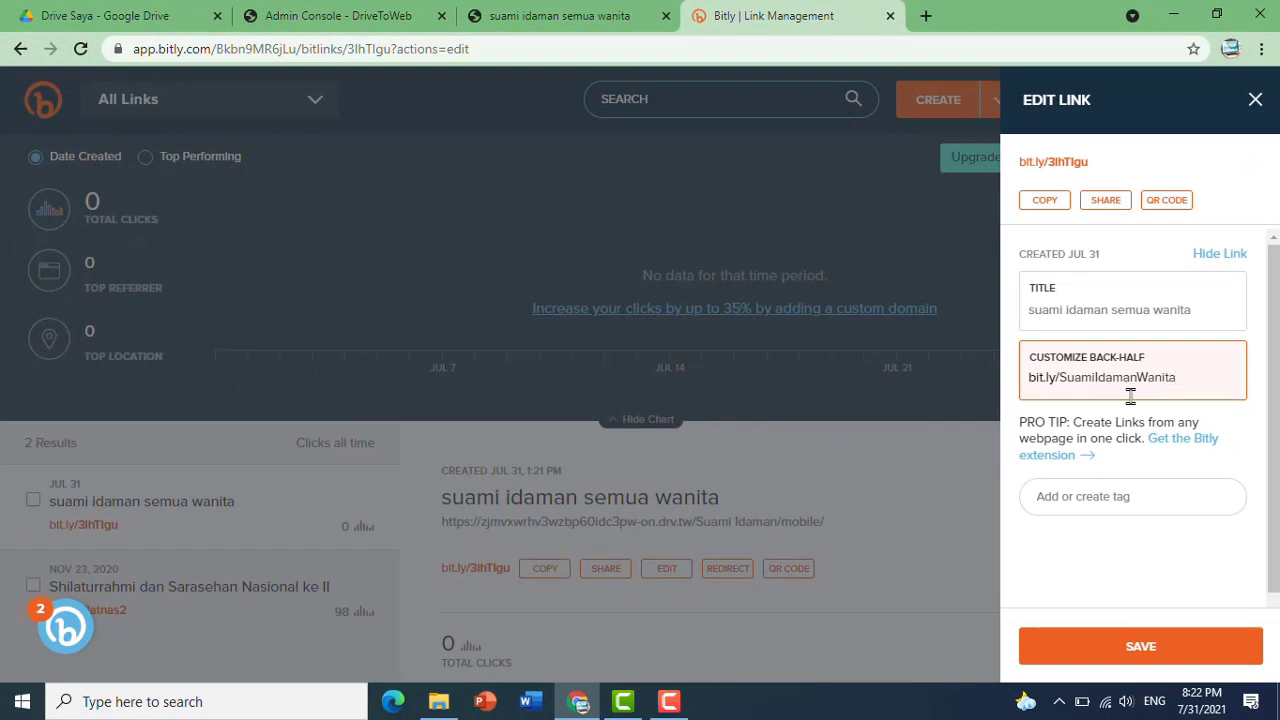
text(a)
click(1153, 651)
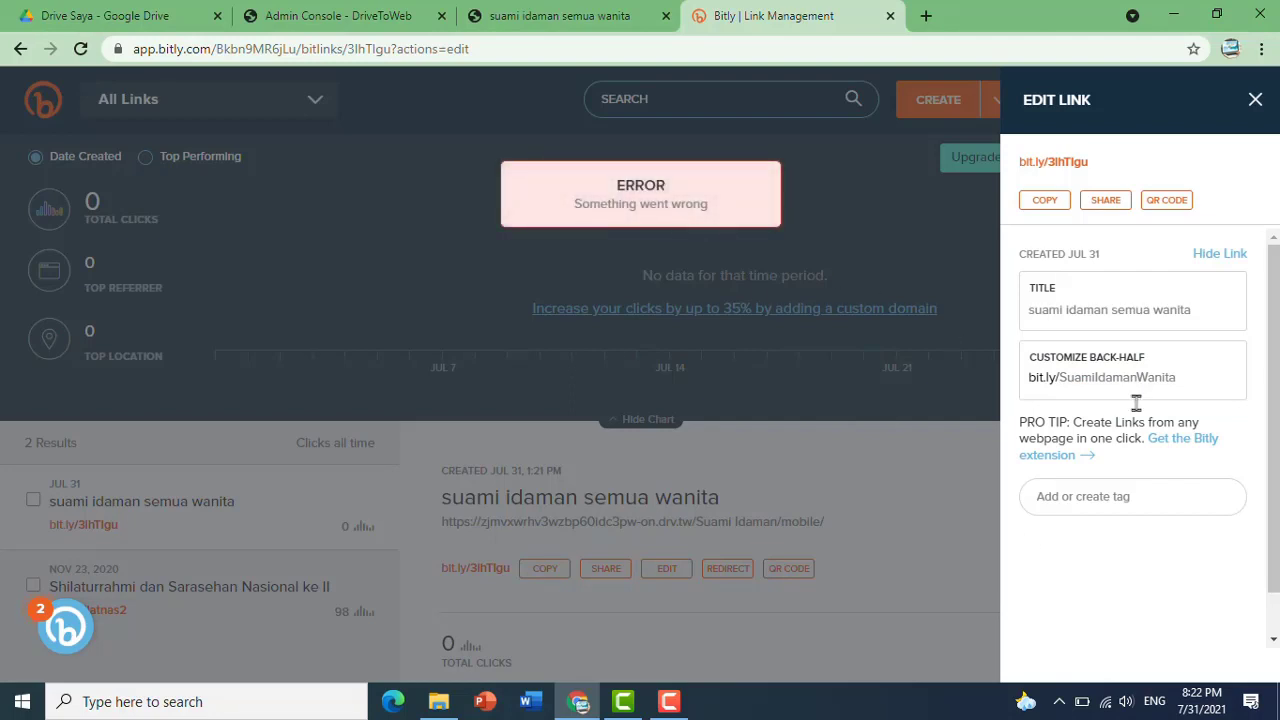
Step: Insert Semua before Wanita so the custom back-half reads SuamiIdamanSemuaWanita, and save the link
click(1184, 386)
double_click(1184, 386)
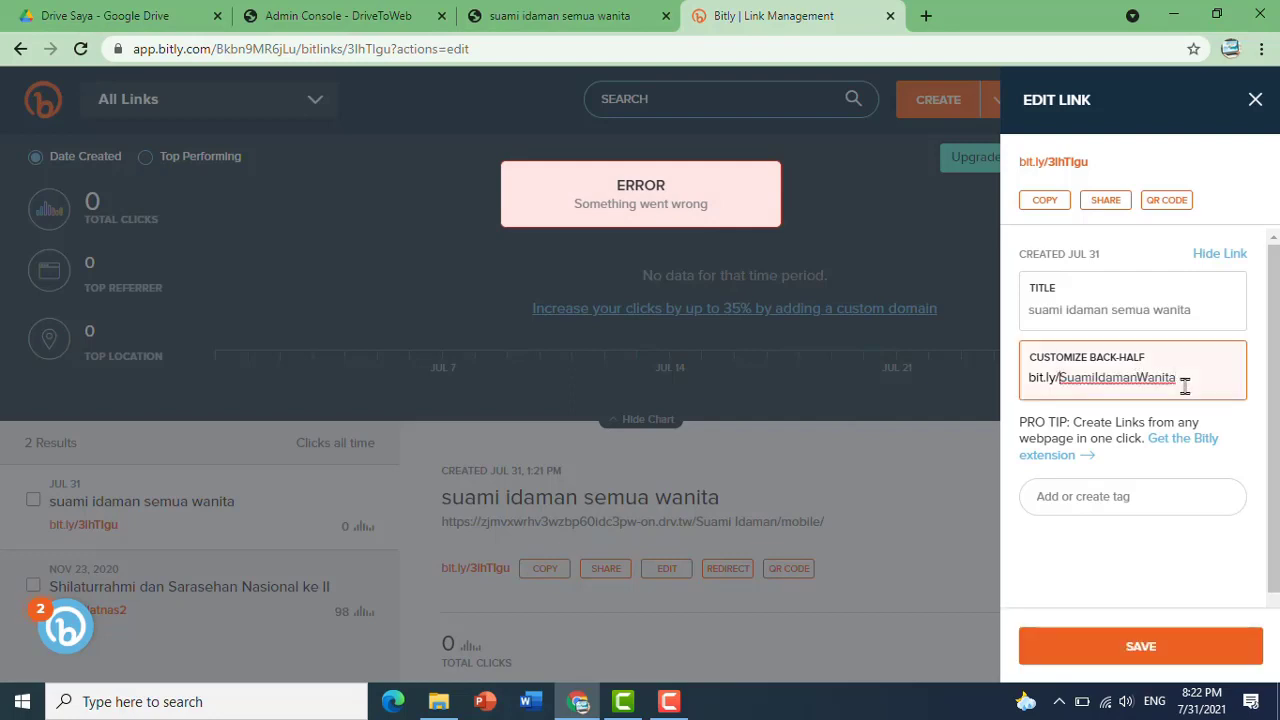
key(Right)
key(Right)
key(Right)
key(Right)
key(Right)
key(Right)
key(Right)
key(Right)
key(Right)
key(Right)
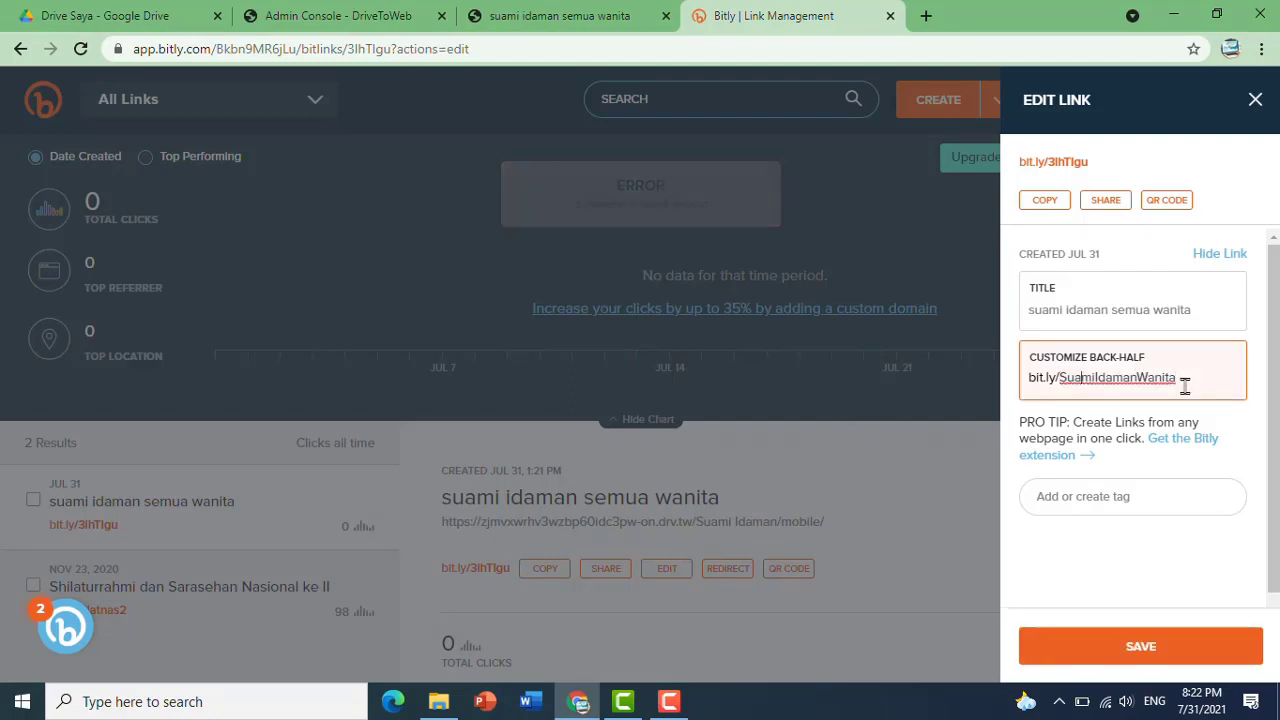
text(Semua)
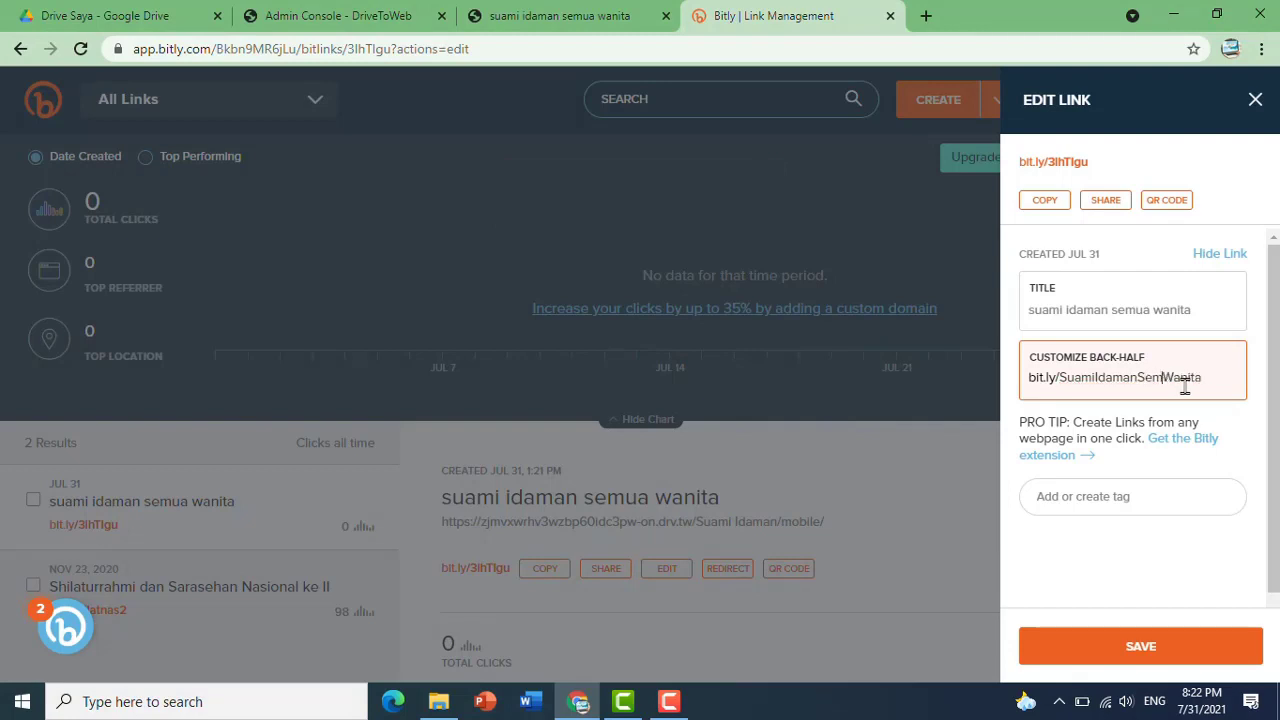
click(1143, 652)
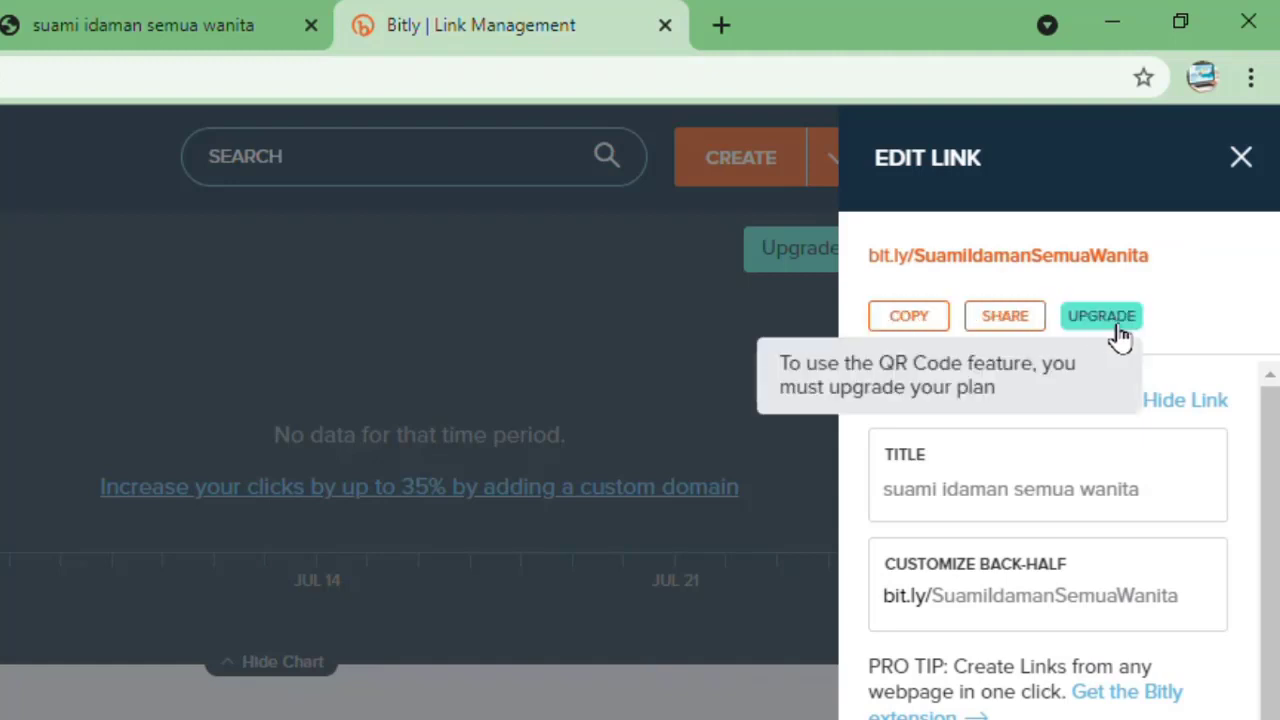
Step: Copy the customized short link and enter it as the address in a new browser tab
click(908, 327)
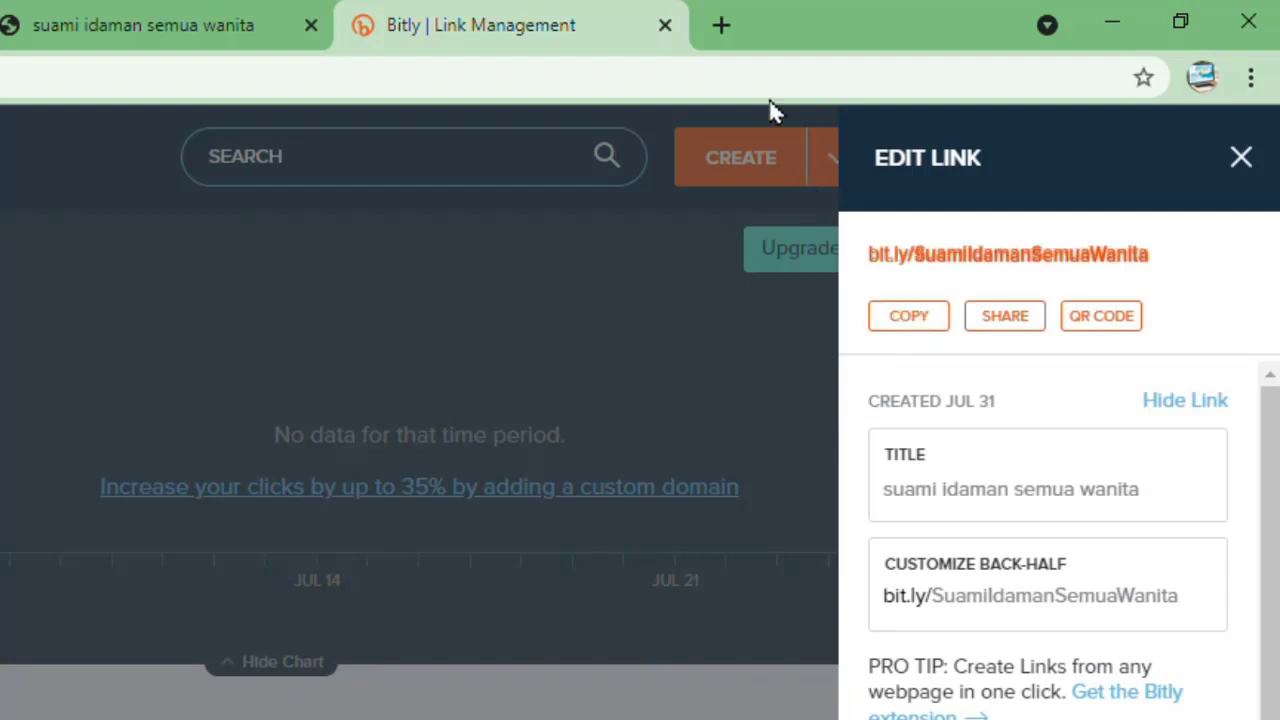
click(722, 42)
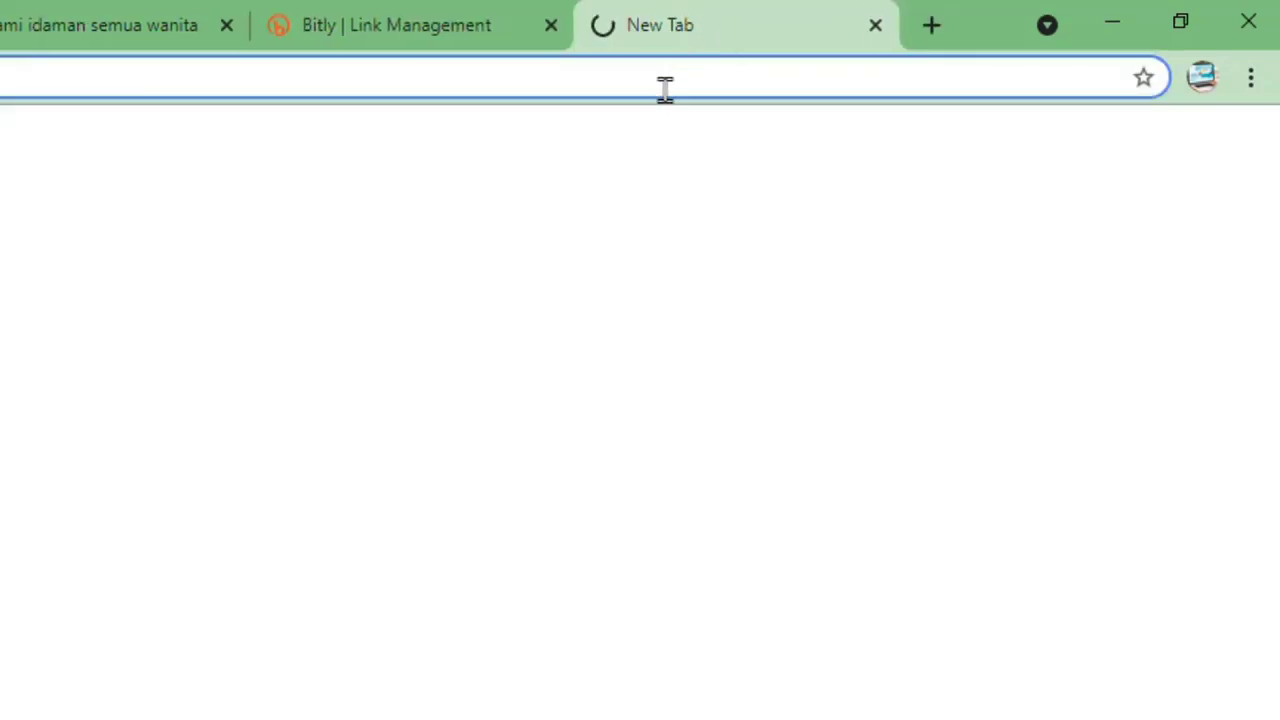
key(ctrl+v)
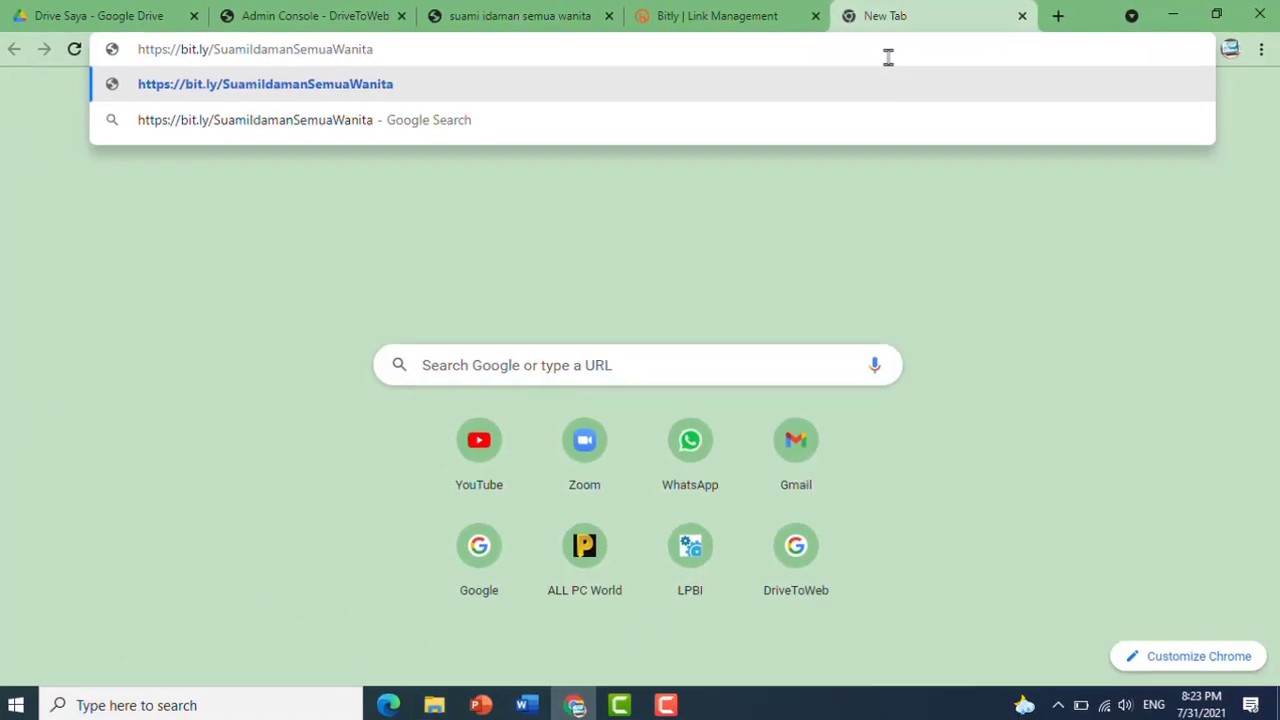
click(1104, 203)
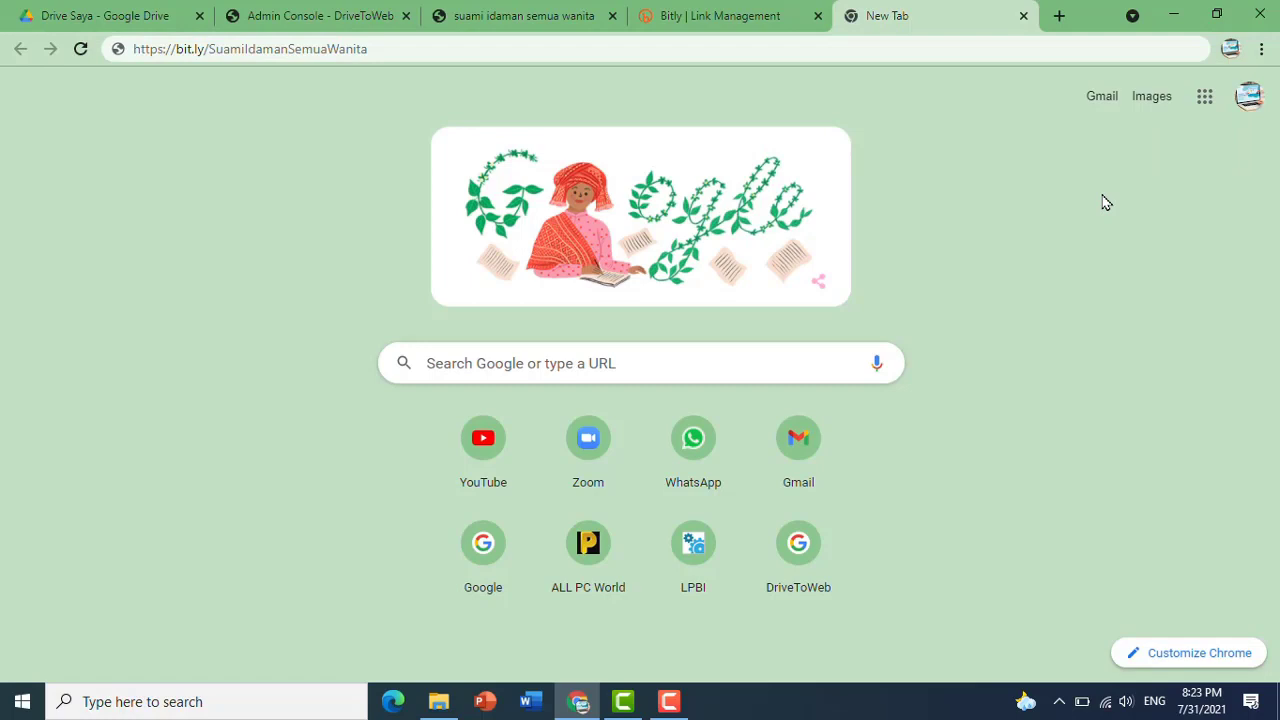
click(556, 59)
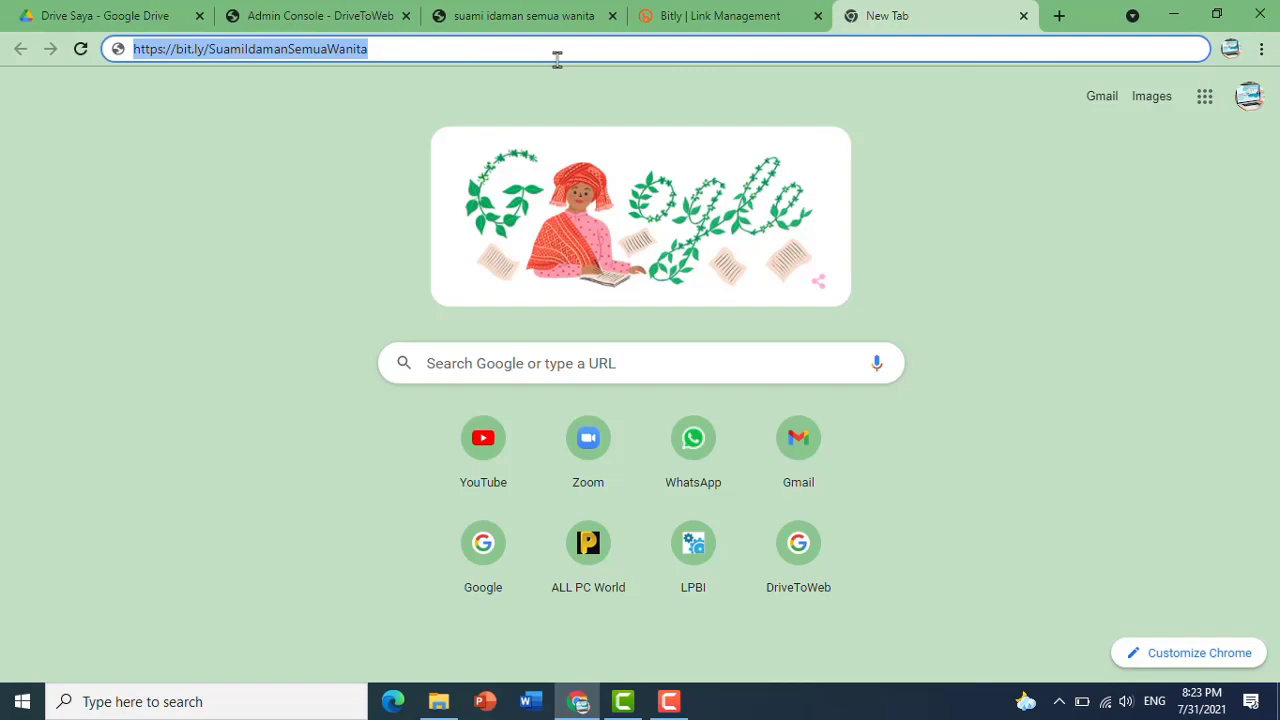
click(557, 59)
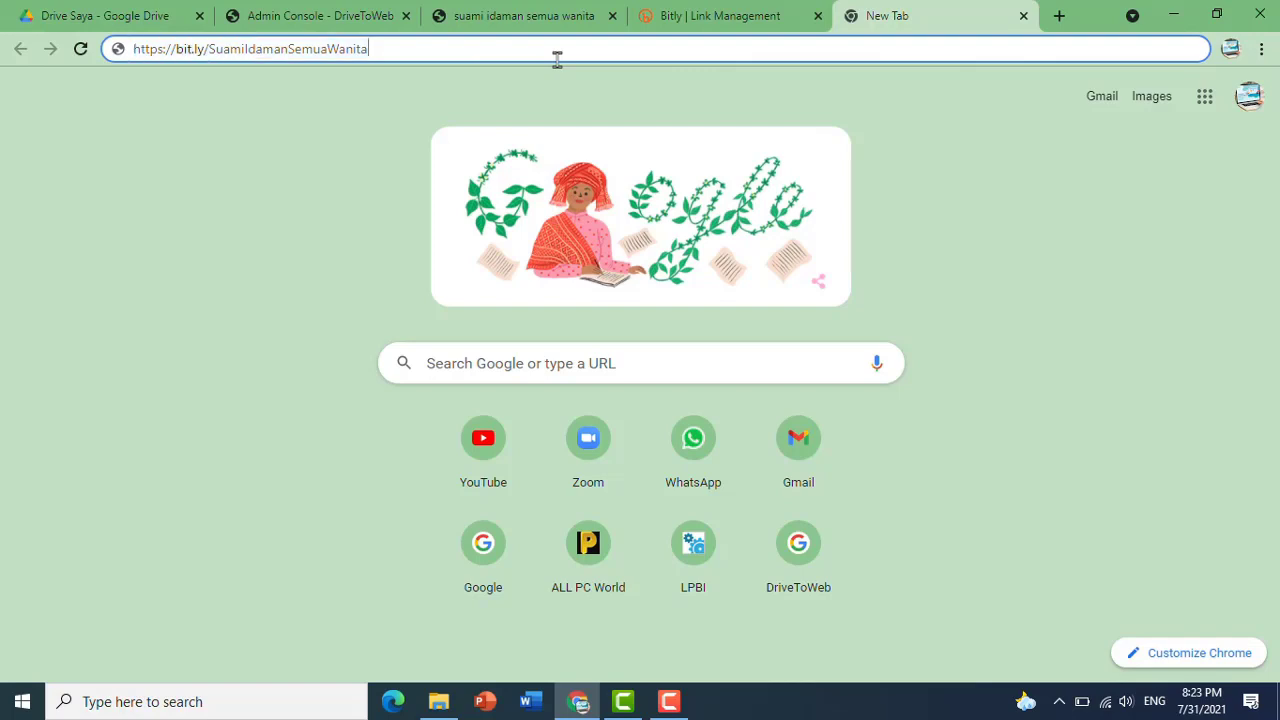